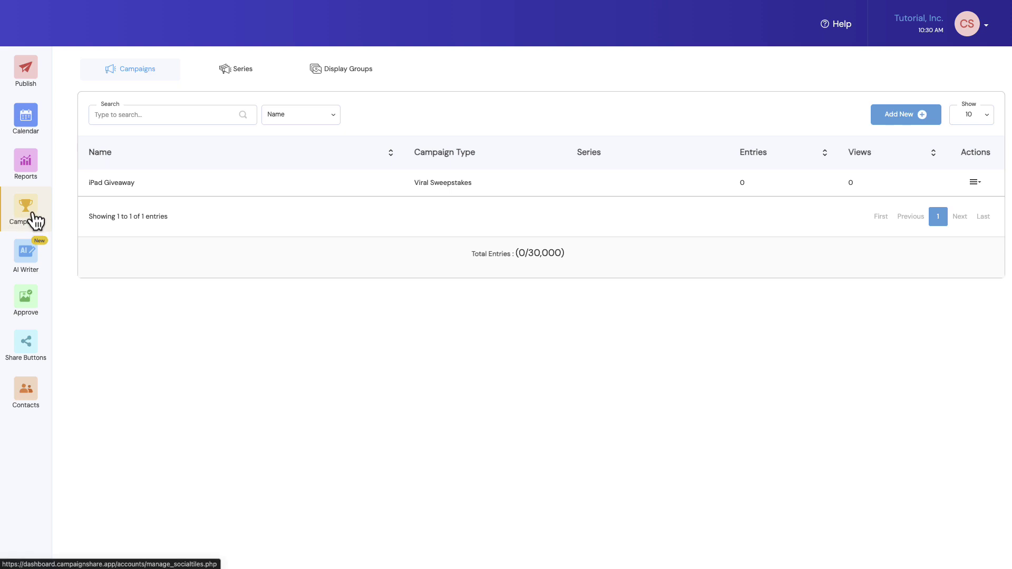
# Start a new campaign from the Mothers Day Photo Contest template, filtering the templates by Photo and Contest.
pyautogui.click(895, 113)
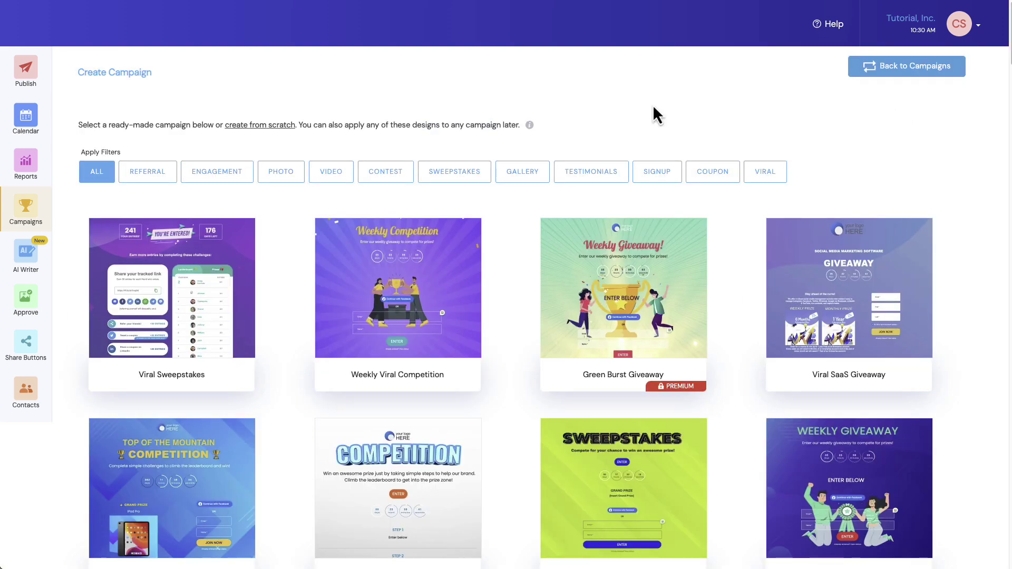
pyautogui.click(281, 174)
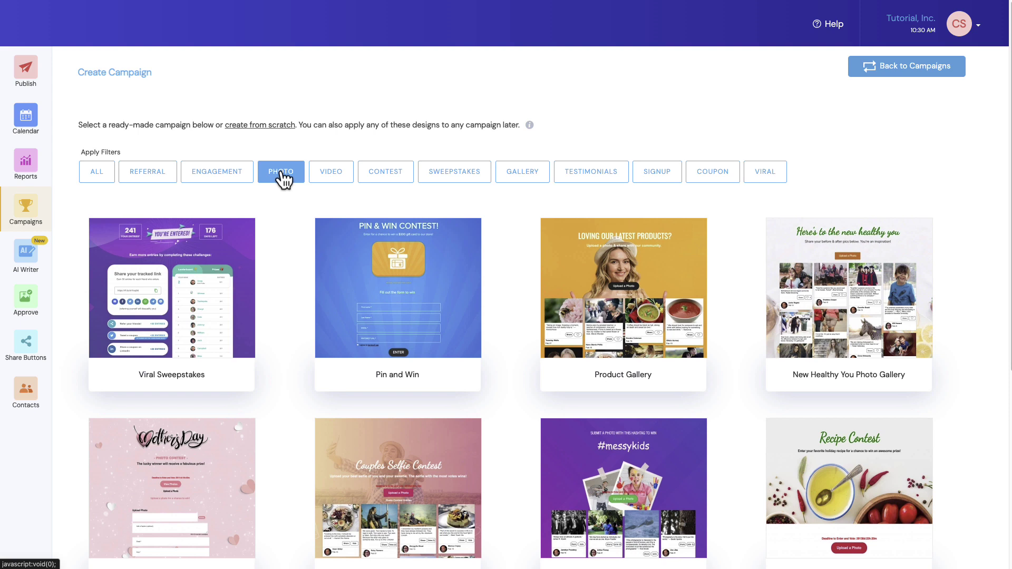
pyautogui.click(392, 182)
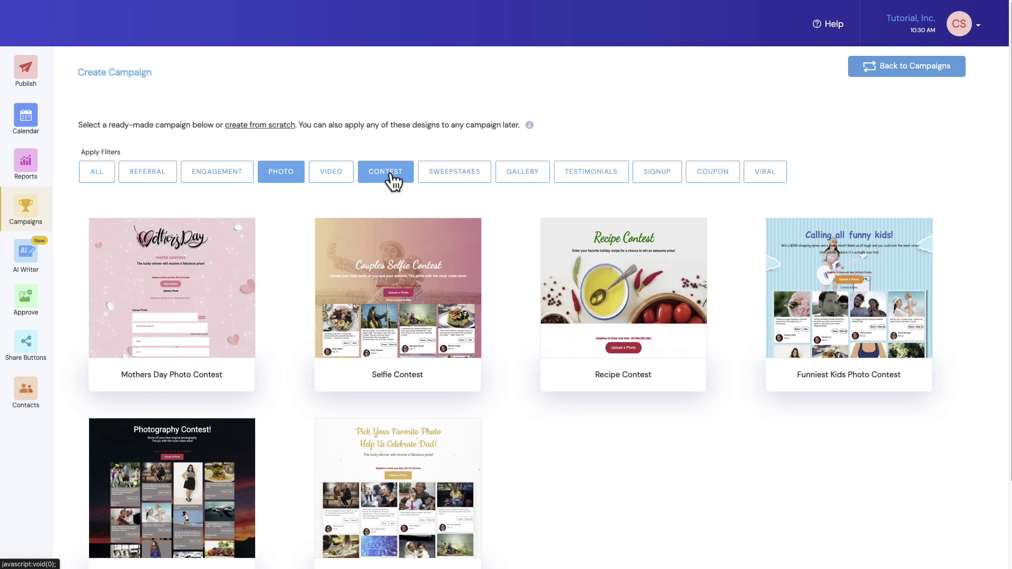
pyautogui.moveTo(169, 251)
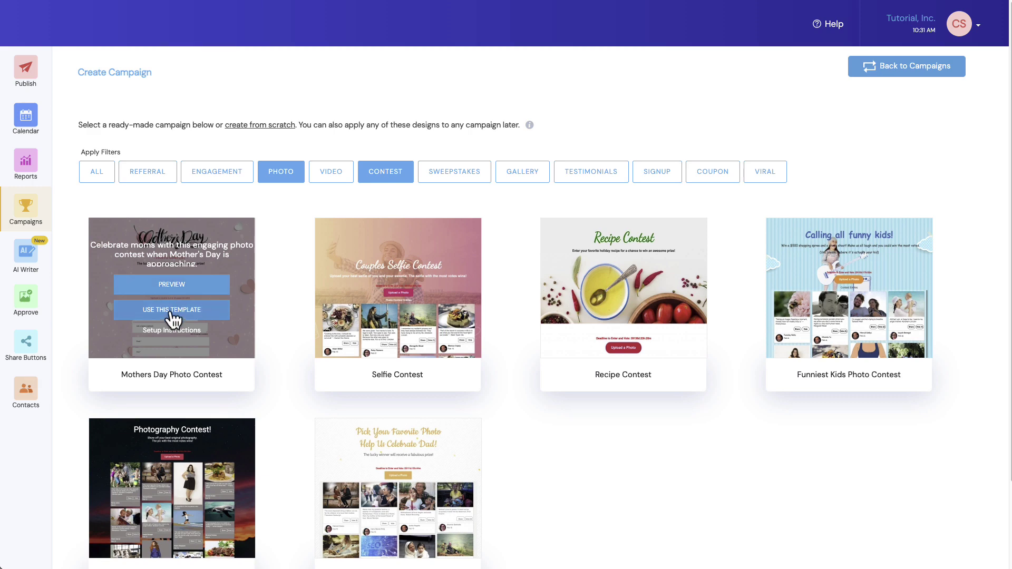
pyautogui.click(170, 310)
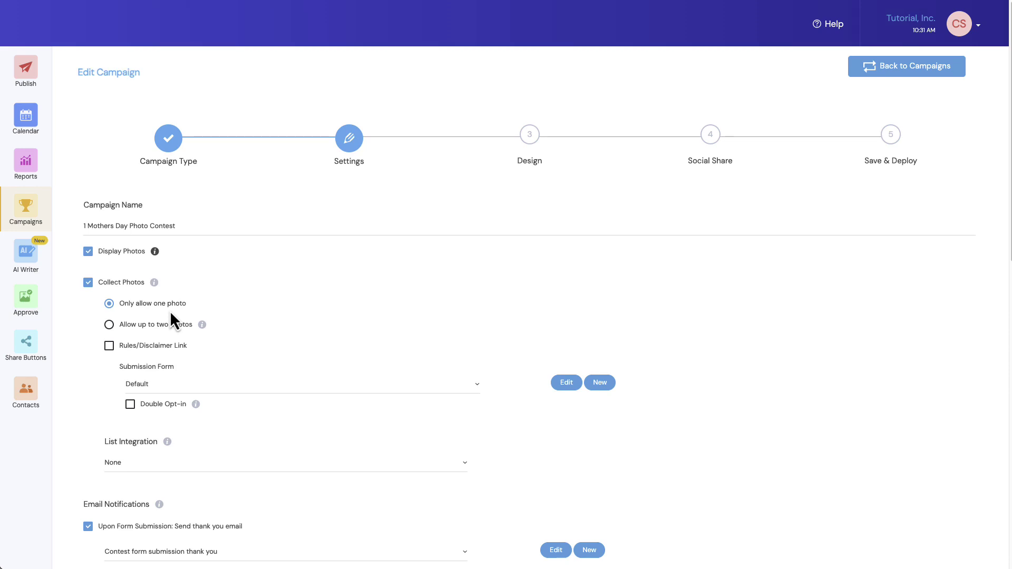
# Rename the campaign to "Mothers Day Photo Contest 2024".
pyautogui.click(81, 226)
pyautogui.press('Delete')
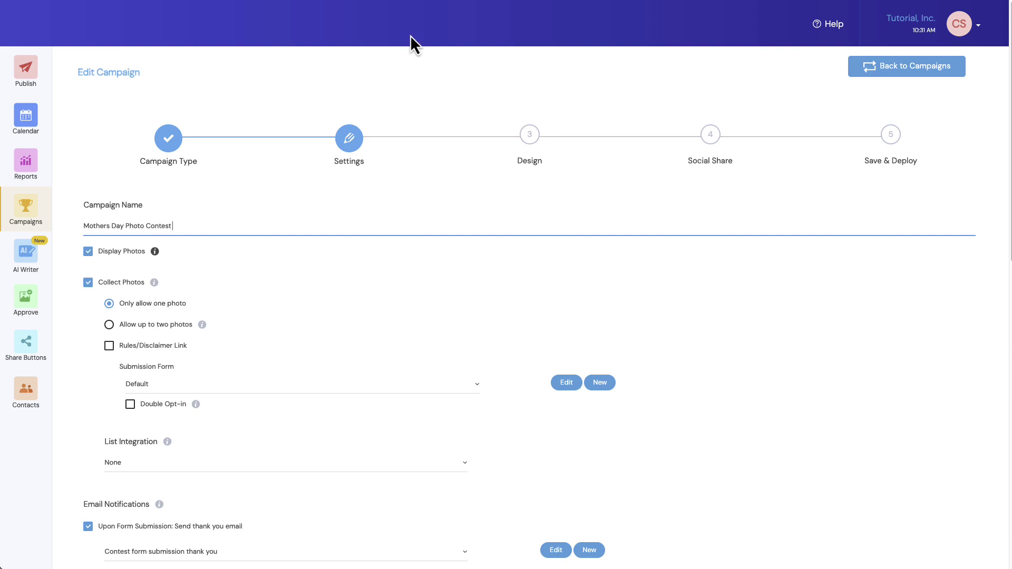
pyautogui.write('2024')
# Try allowing up to two photos per submission and restore the setting that allows only one photo.
pyautogui.scroll(-3, 122, 265)
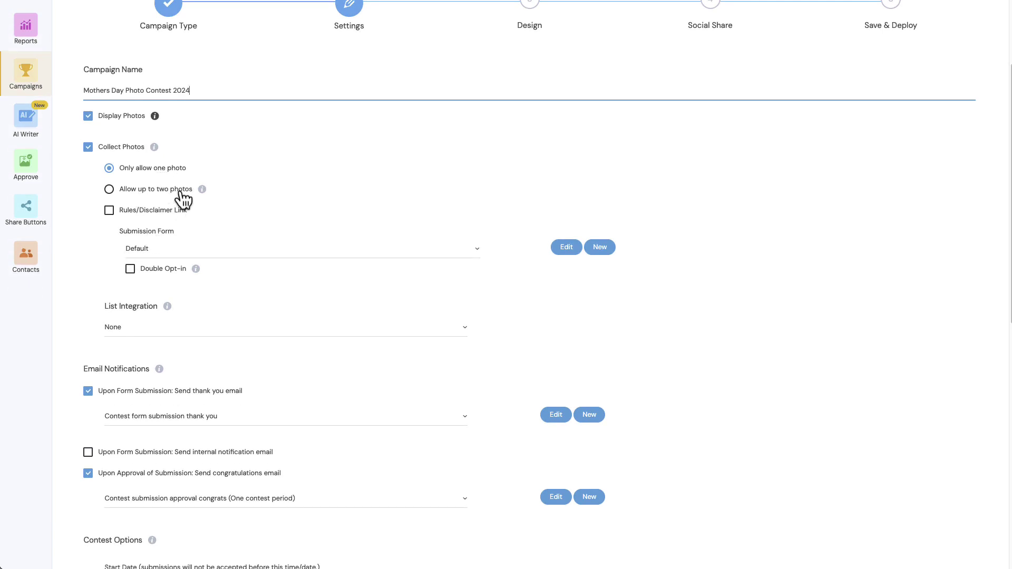
pyautogui.click(116, 191)
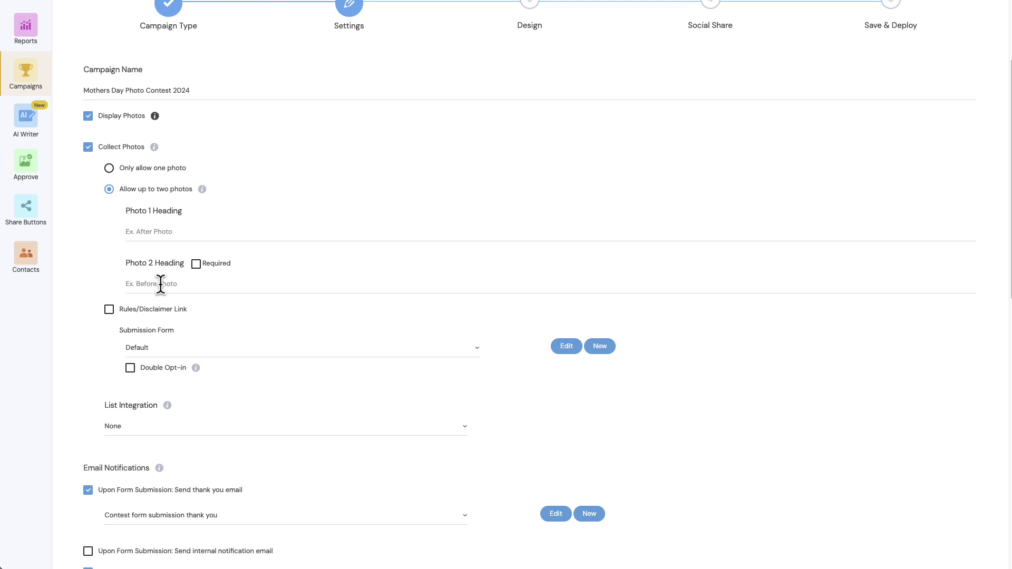
pyautogui.scroll(-1, 161, 287)
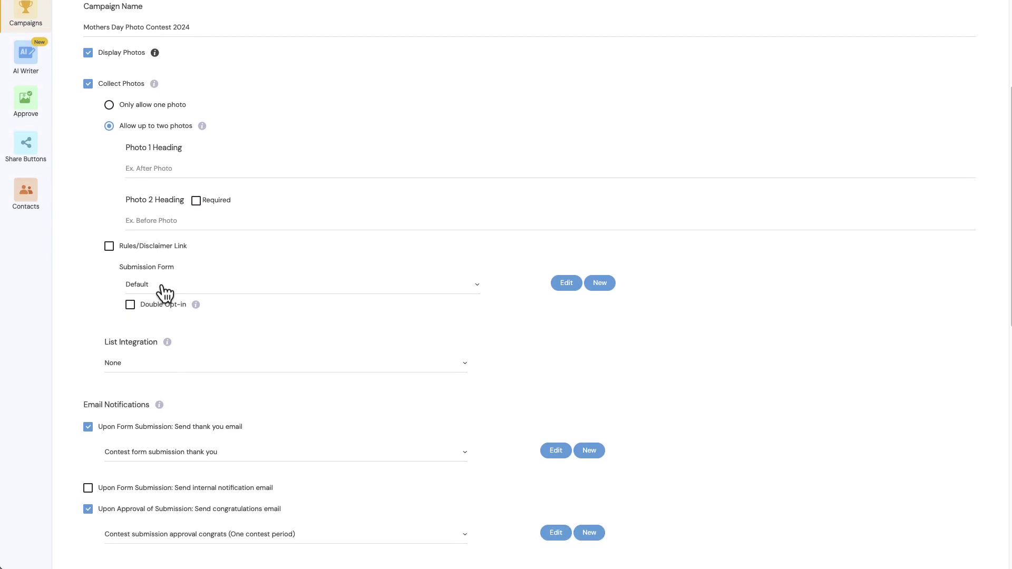
pyautogui.click(110, 103)
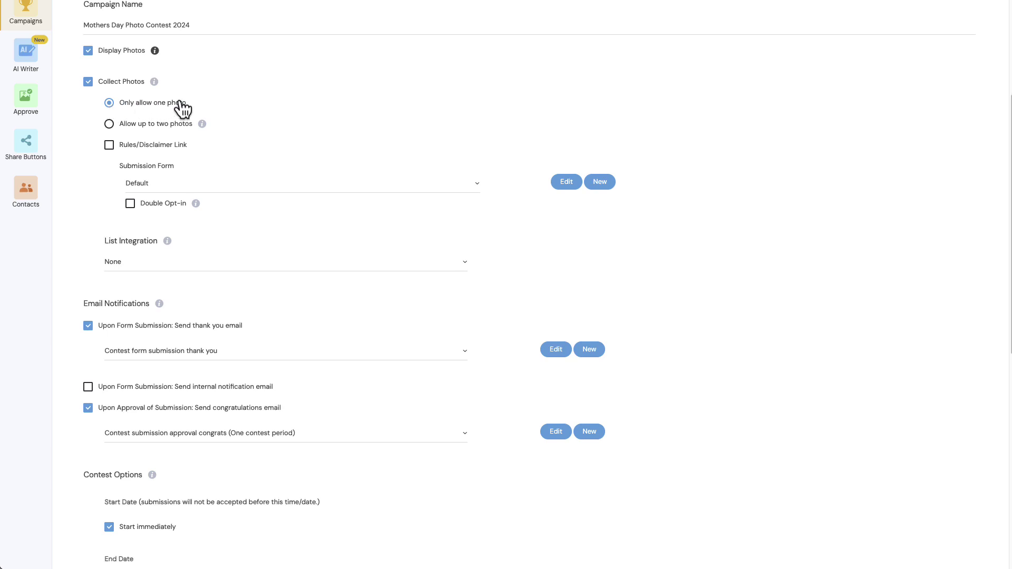
# Enable the rules/disclaimer link and set its link text to "Contest Rules".
pyautogui.click(109, 146)
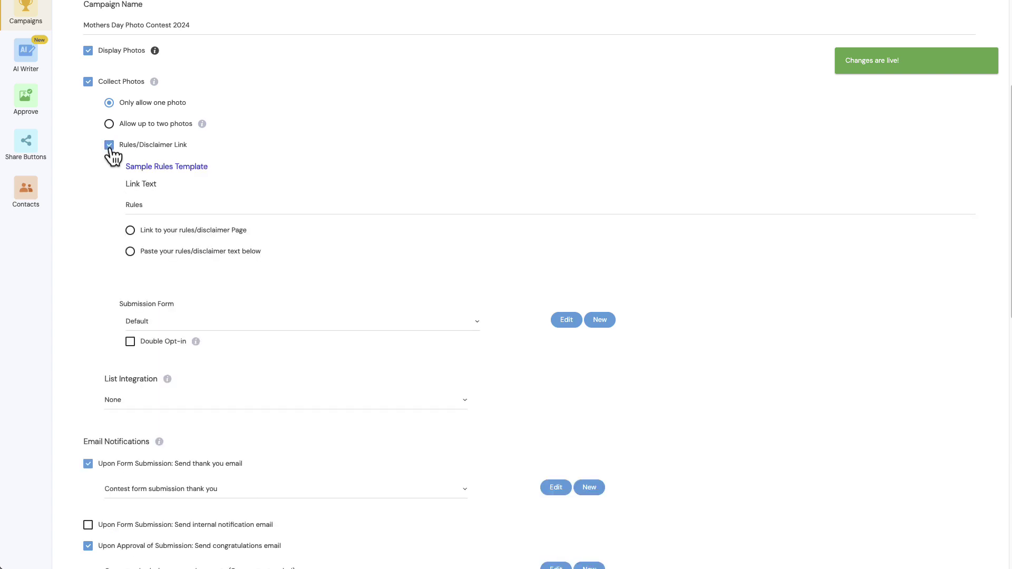
pyautogui.click(127, 205)
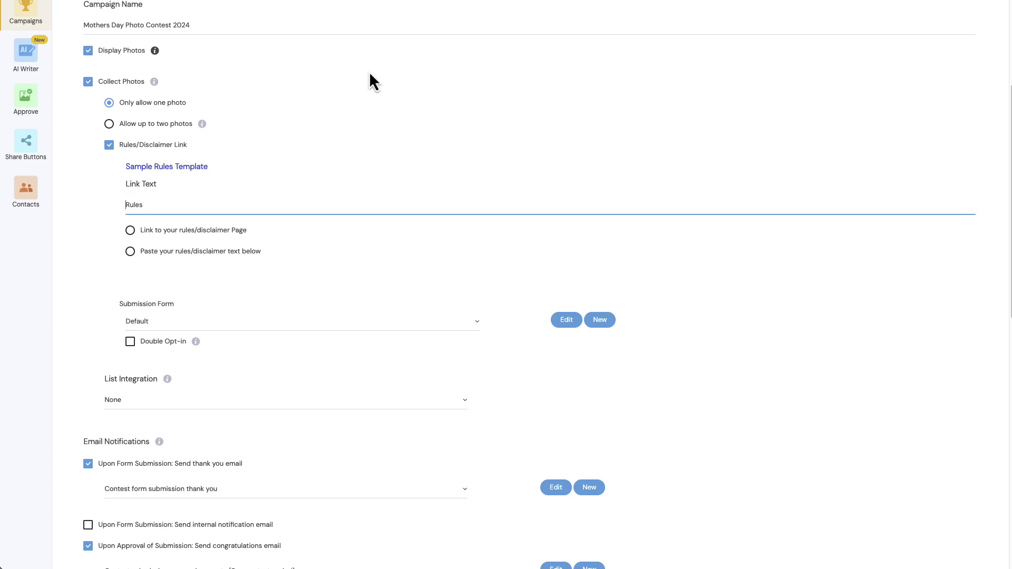
pyautogui.write('Contest')
# Choose pasted text instead of a linked page for the rules/disclaimer and enter "Full contest rules".
pyautogui.click(130, 230)
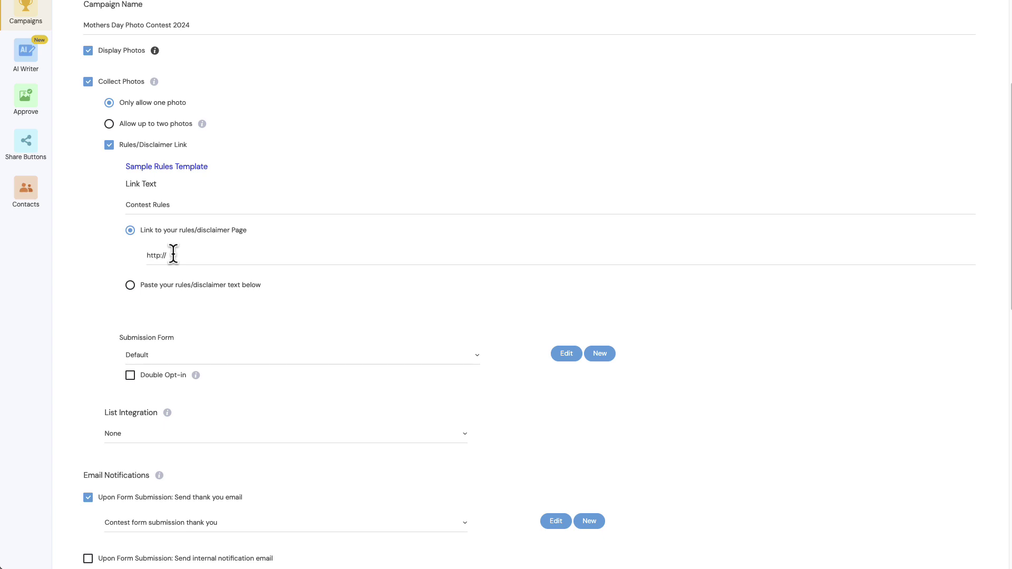
pyautogui.click(130, 285)
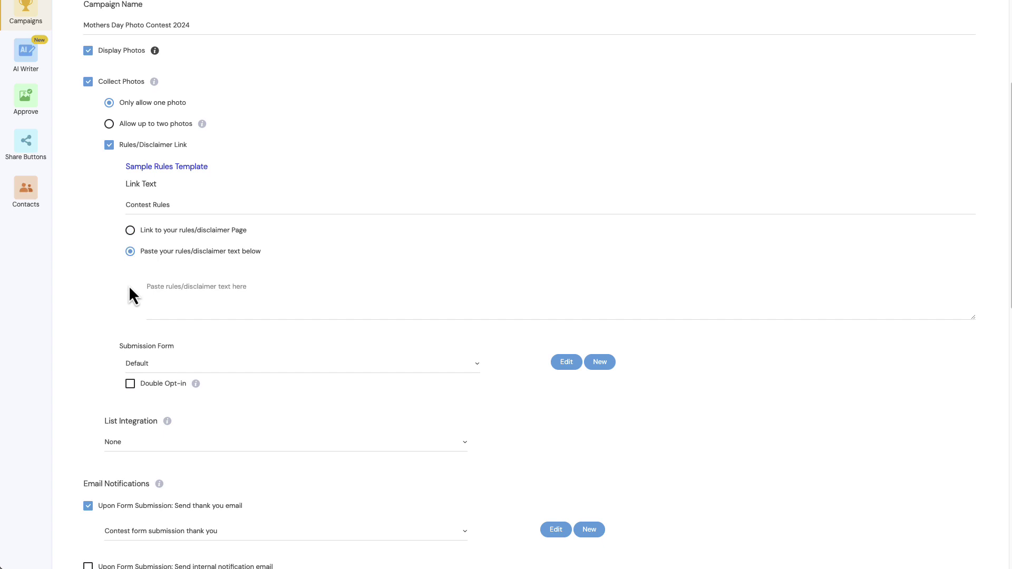
pyautogui.click(183, 294)
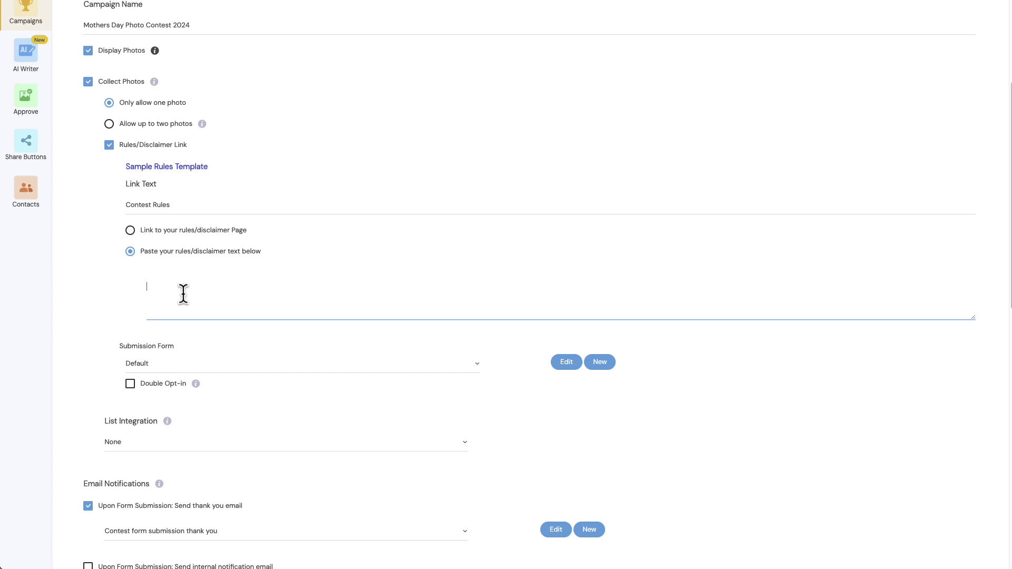
pyautogui.write('Full')
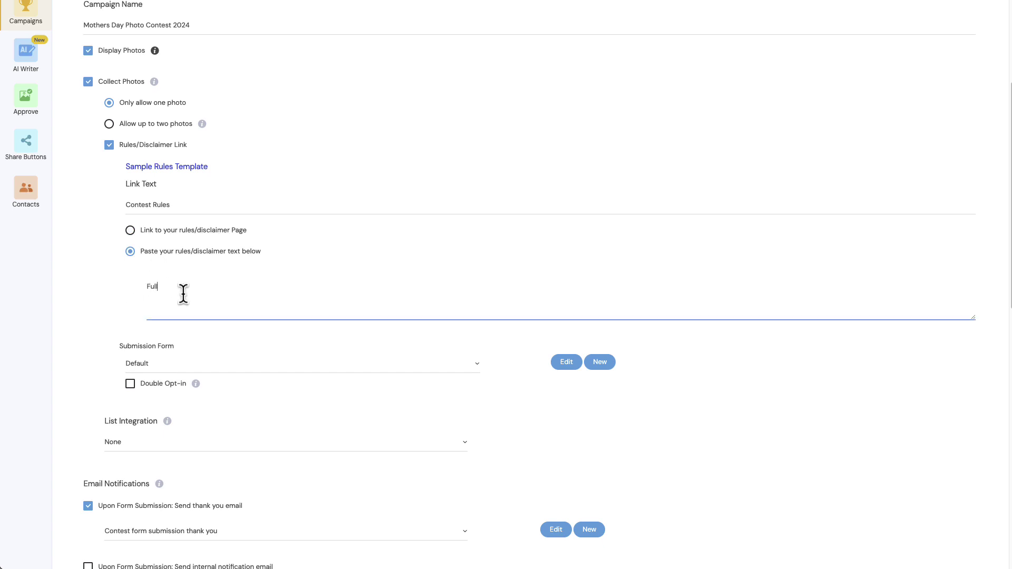
pyautogui.write(' contest rules')
# Select Default as the submission form for collecting photos.
pyautogui.scroll(-1, 206, 265)
pyautogui.scroll(-5, 206, 266)
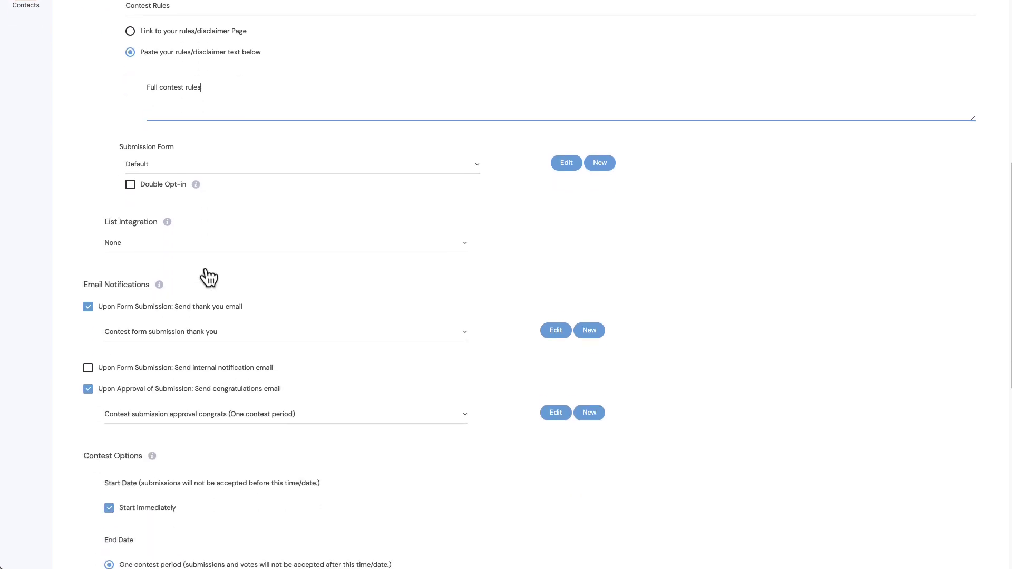
pyautogui.click(150, 159)
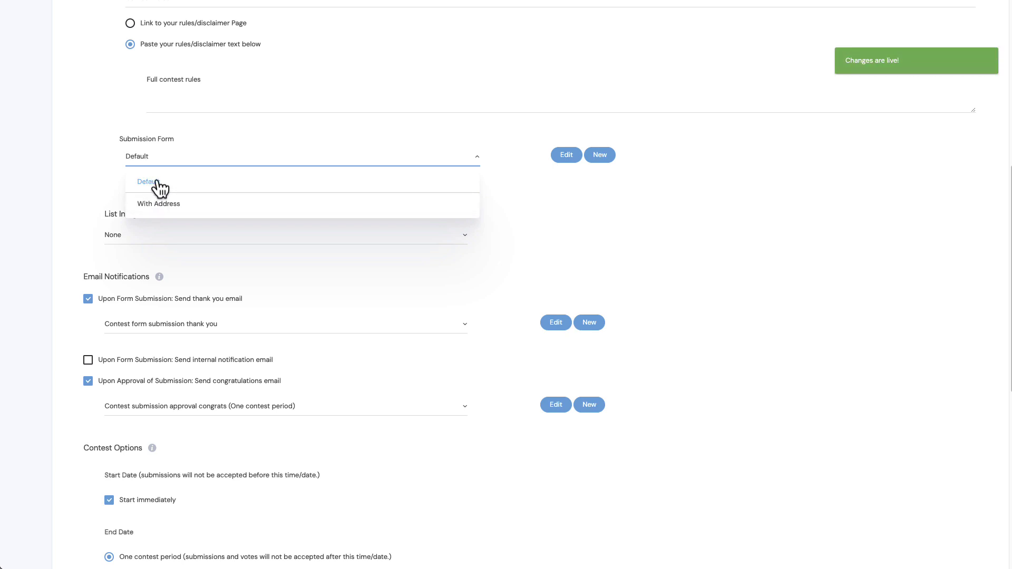
pyautogui.click(160, 188)
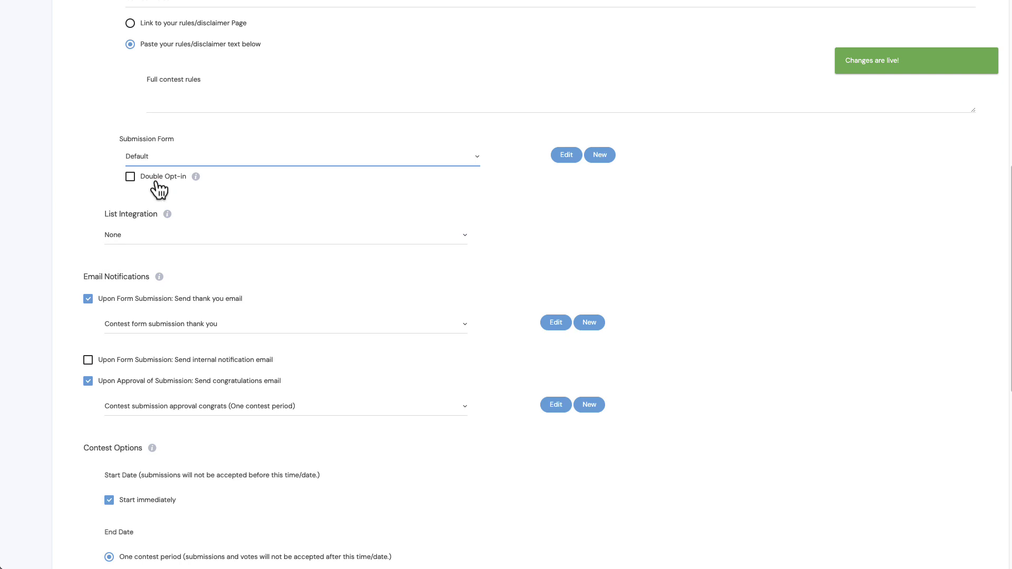
# Review the services offered for list integration and leave the integration set to None.
pyautogui.scroll(-1, 158, 188)
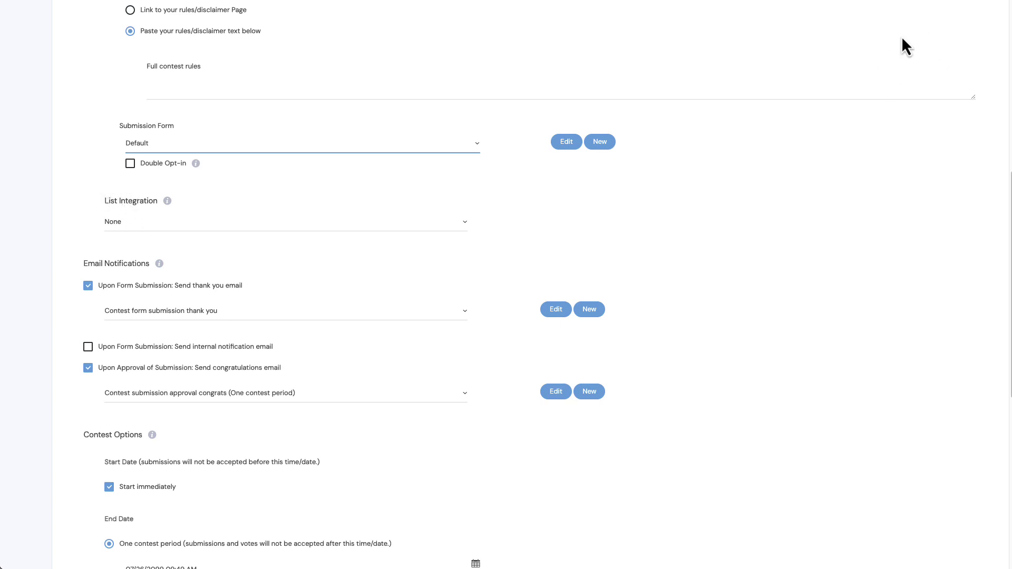
pyautogui.click(161, 226)
pyautogui.scroll(-1, 153, 303)
pyautogui.scroll(-2, 153, 303)
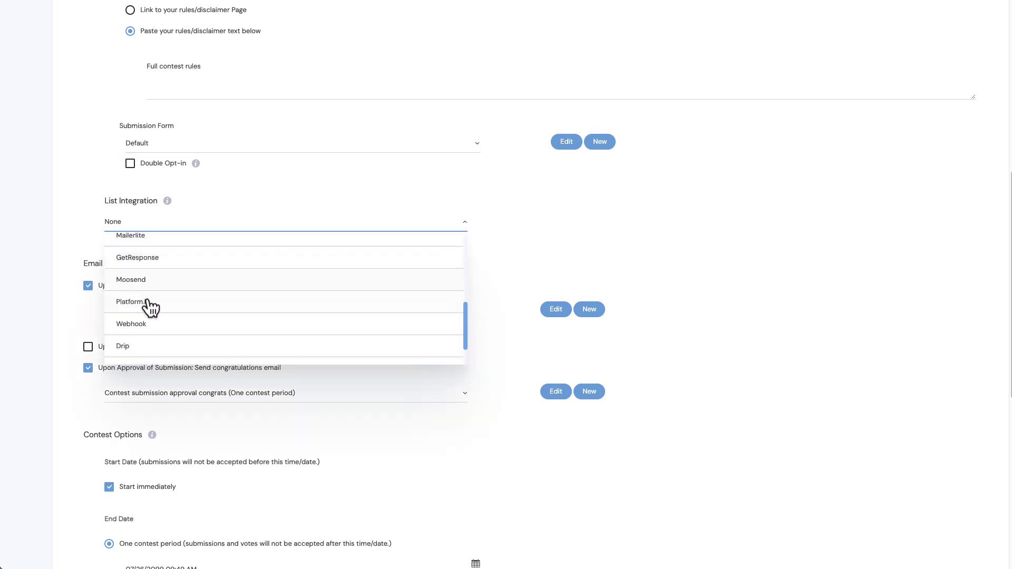
pyautogui.scroll(3, 150, 308)
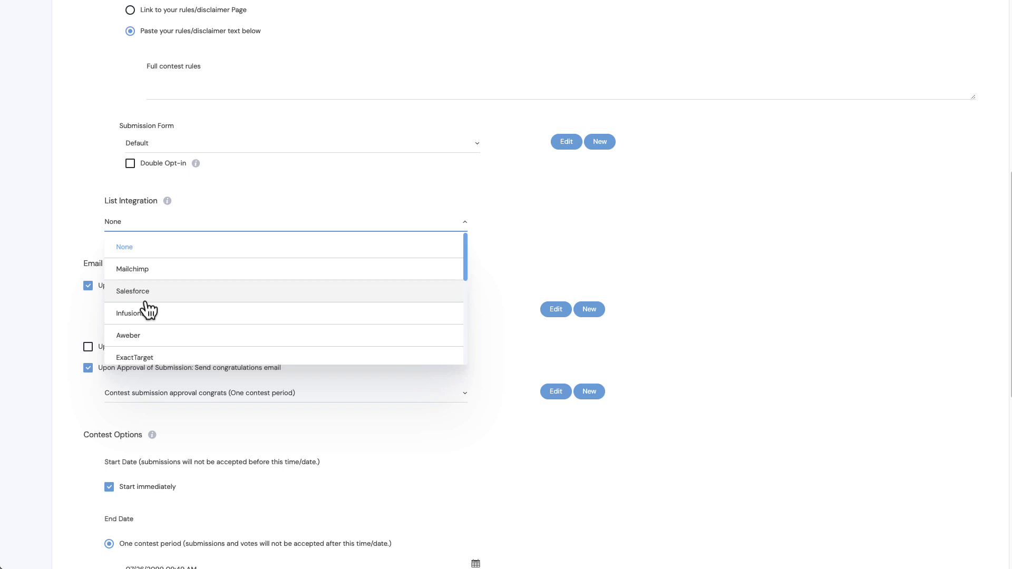
pyautogui.click(81, 216)
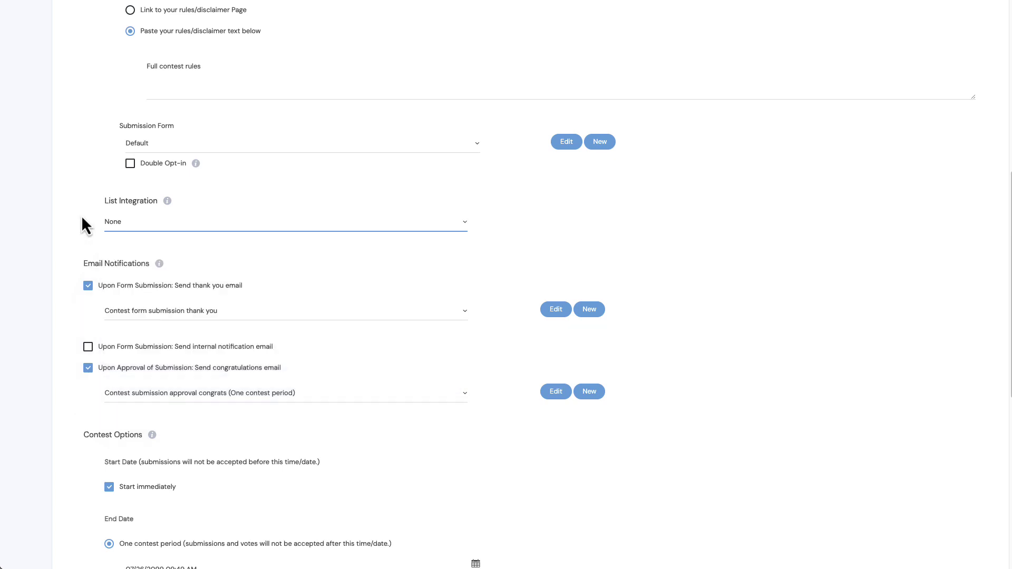
# Try ending the contest with two contest periods and restore the one contest period option.
pyautogui.scroll(-2, 81, 216)
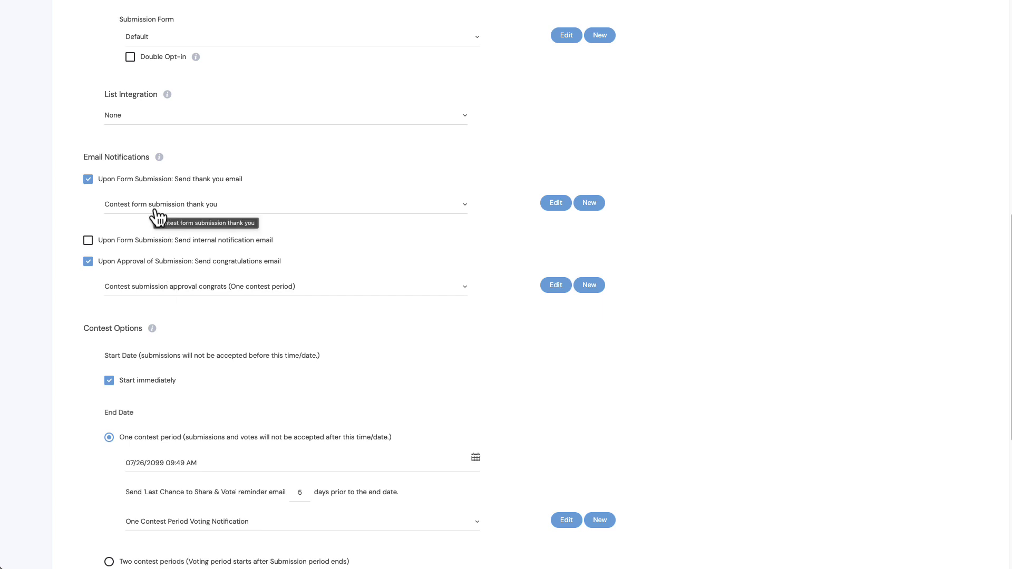
pyautogui.scroll(-2, 156, 213)
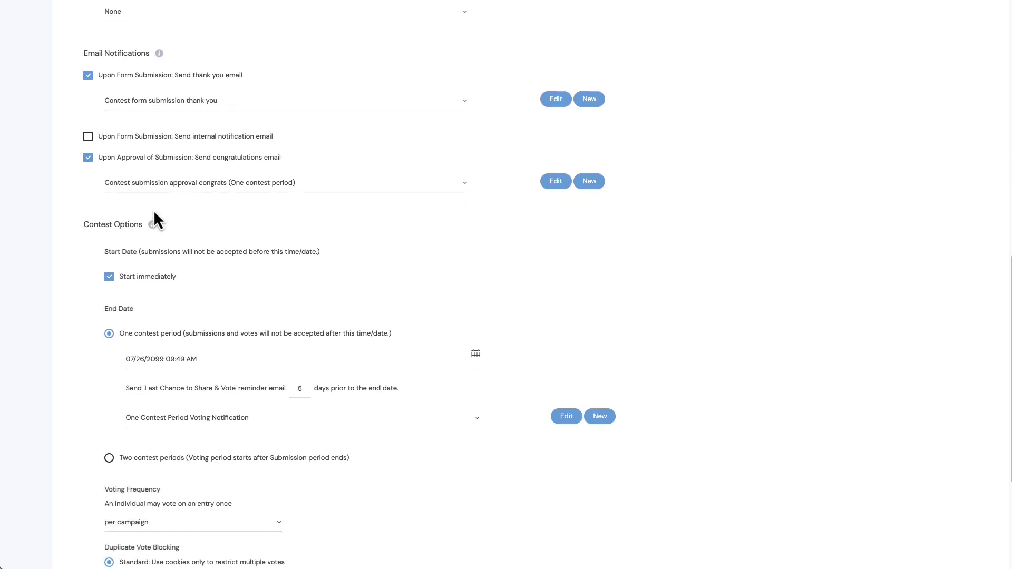
pyautogui.scroll(-2, 119, 230)
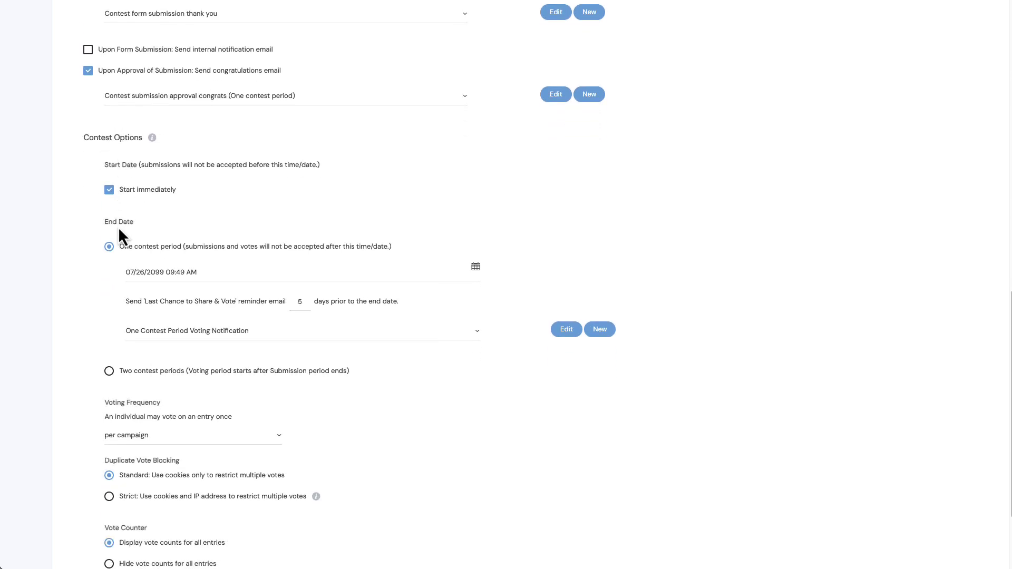
pyautogui.scroll(-2, 119, 234)
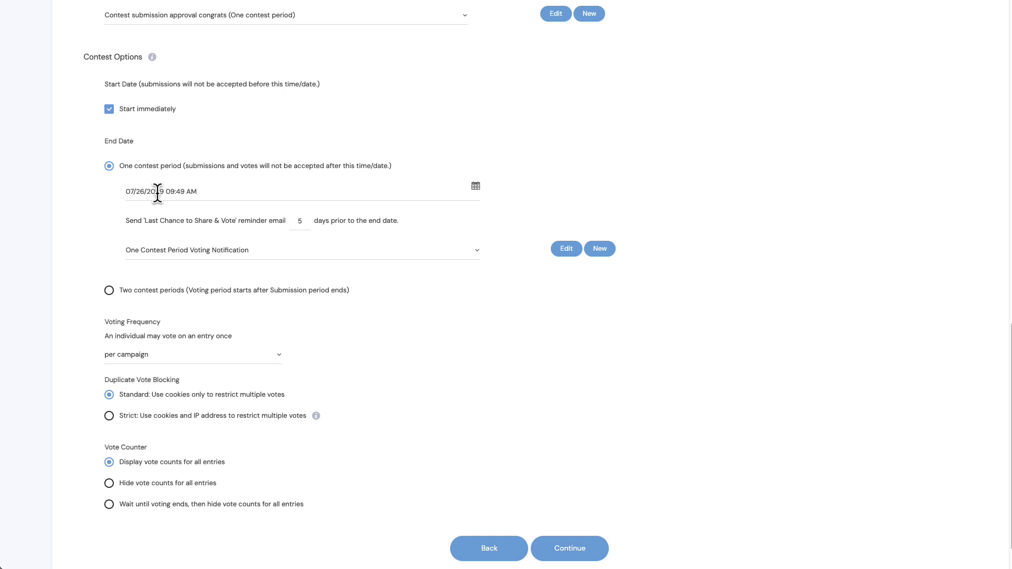
pyautogui.click(109, 290)
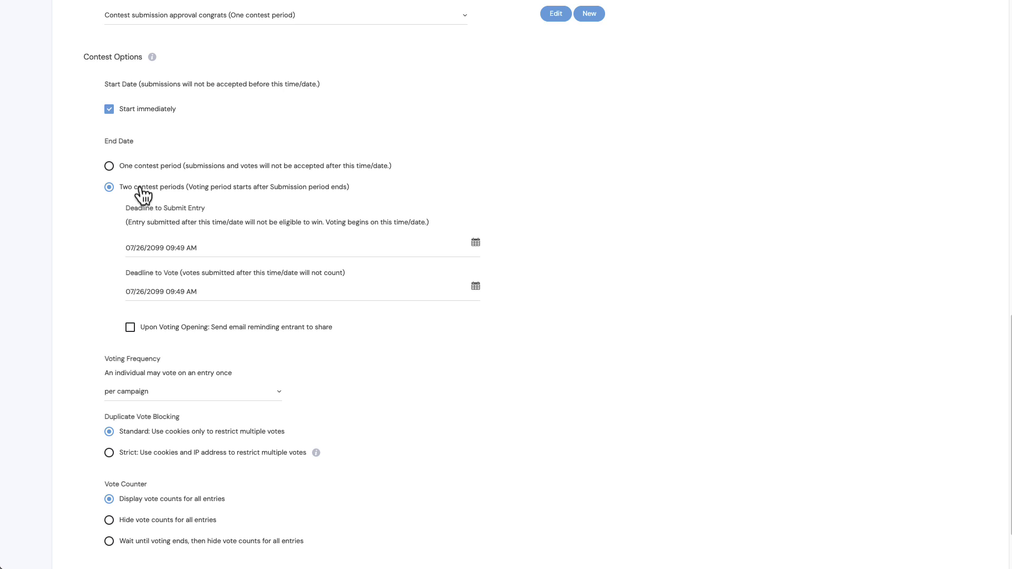
pyautogui.click(109, 166)
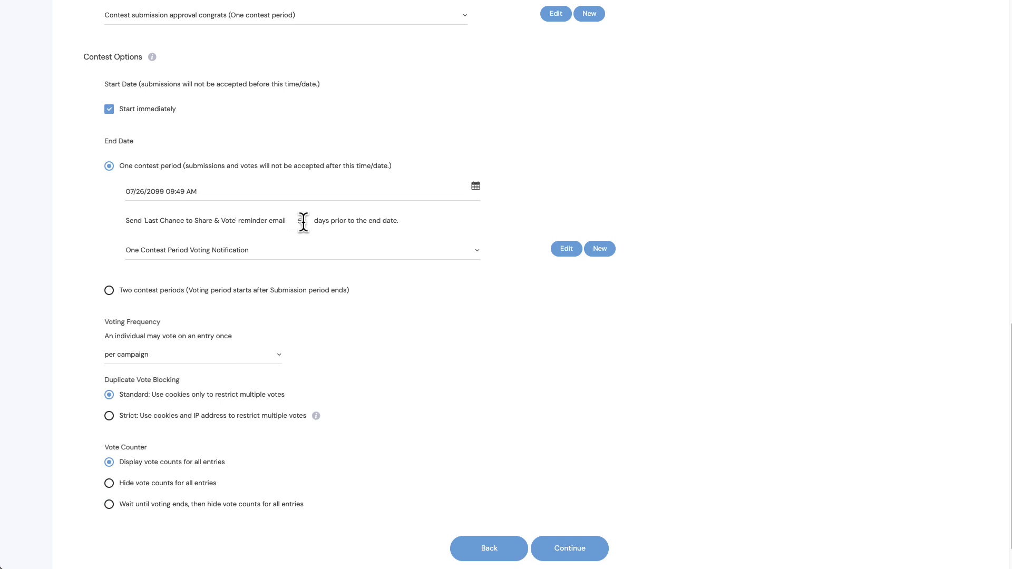
# Review the email templates offered for the last-chance voting reminder and keep One Contest Period Voting Notification.
pyautogui.click(186, 258)
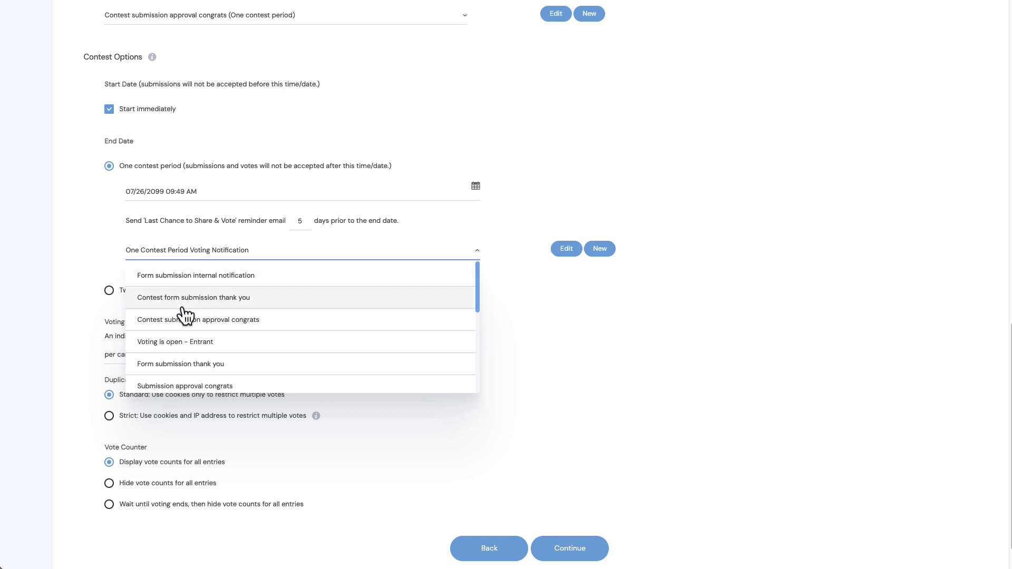
pyautogui.scroll(-2, 190, 316)
pyautogui.scroll(2, 184, 316)
pyautogui.scroll(1, 184, 316)
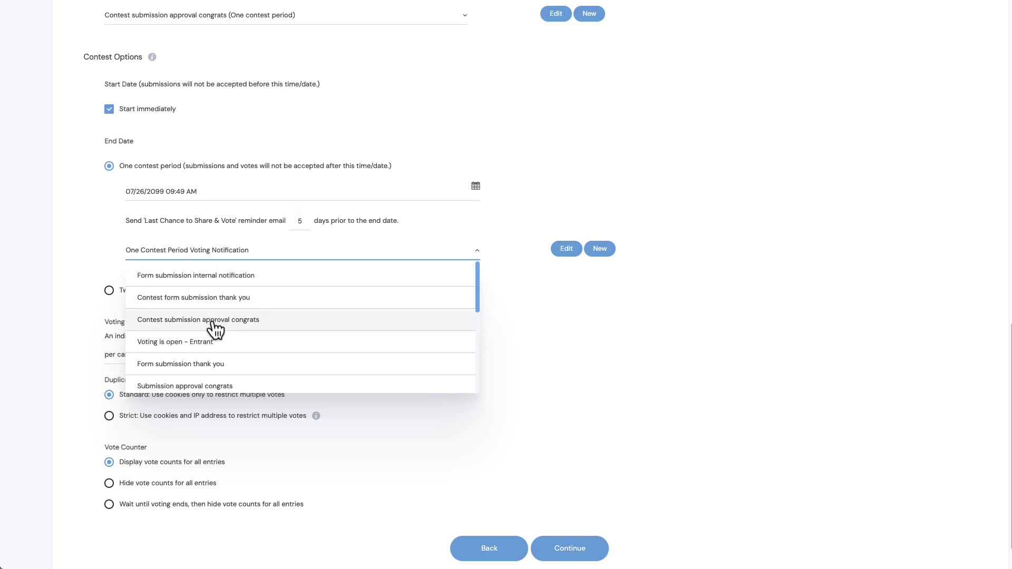
pyautogui.scroll(-5, 216, 328)
pyautogui.scroll(5, 215, 331)
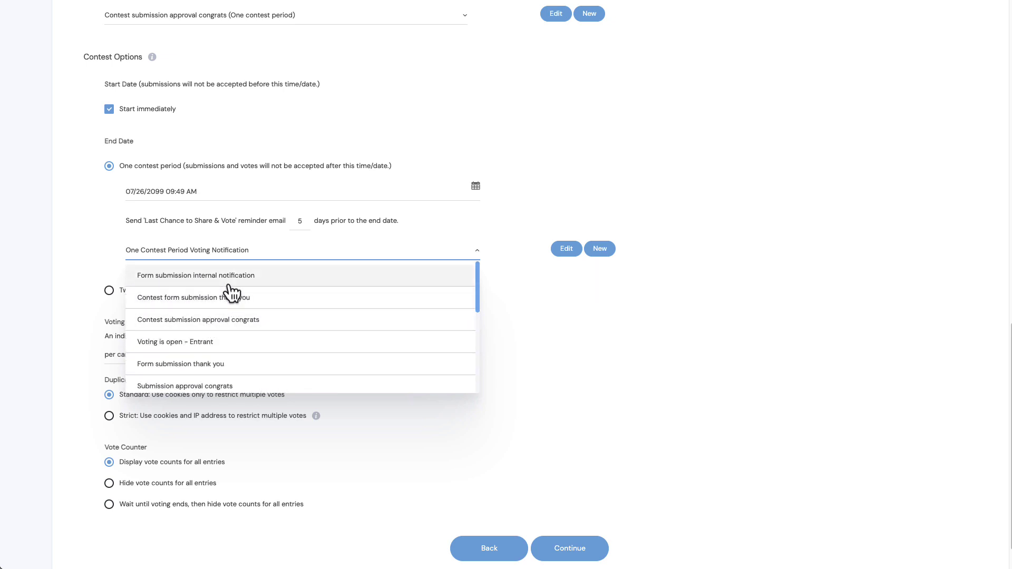
pyautogui.click(266, 256)
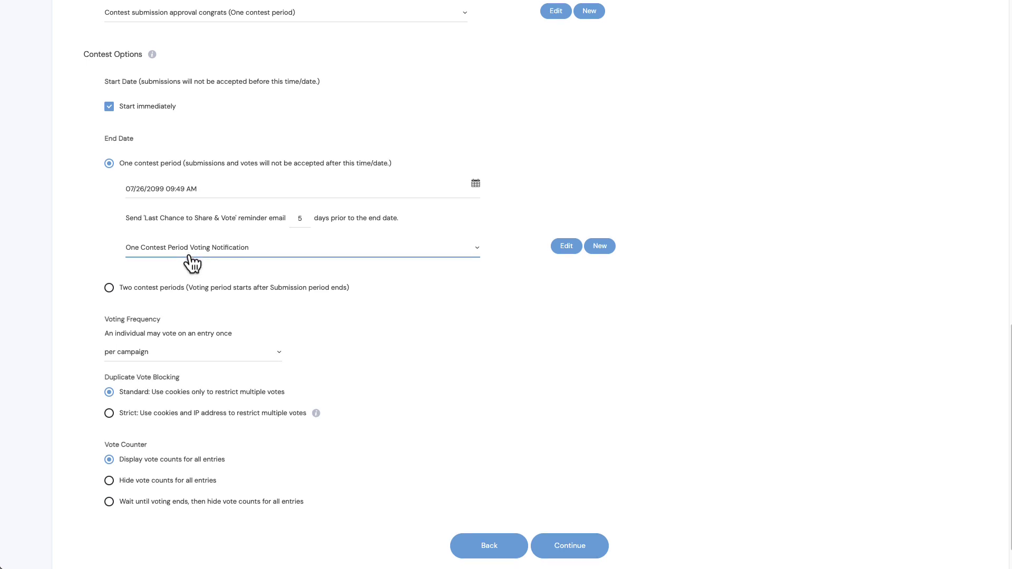
# Review the voting frequency choices and keep one vote per entry per campaign.
pyautogui.scroll(-1, 193, 263)
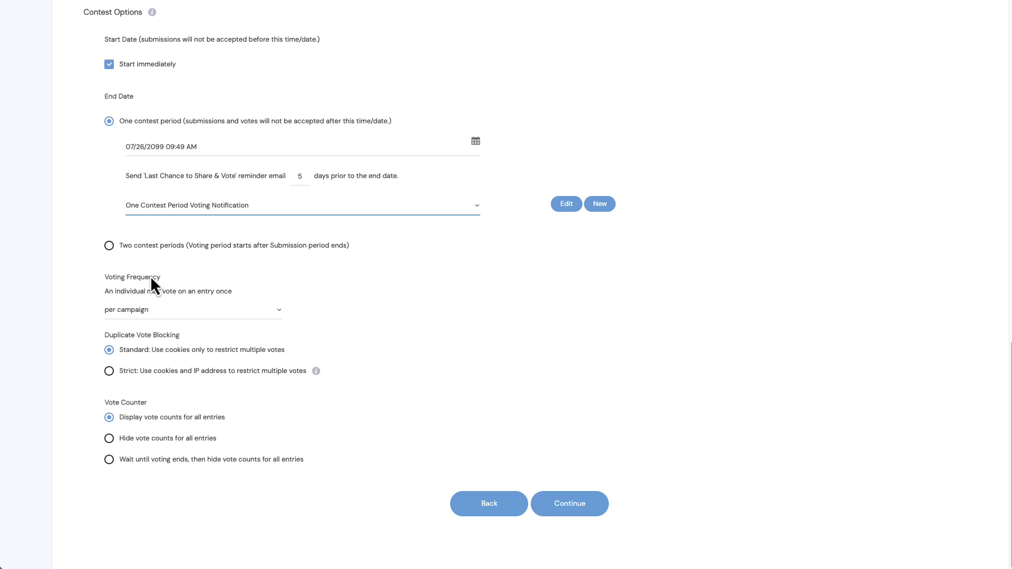
pyautogui.click(144, 316)
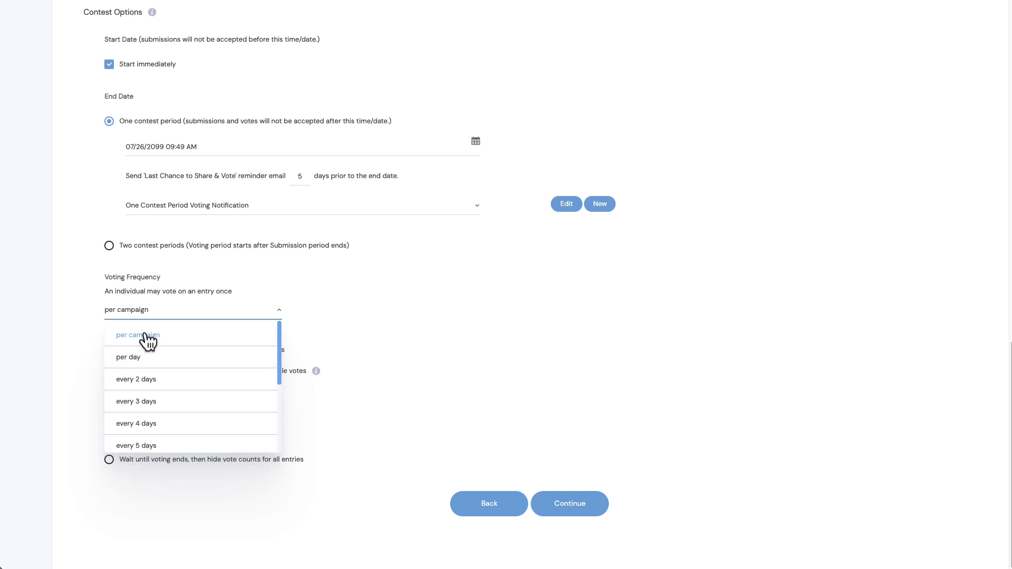
pyautogui.click(144, 334)
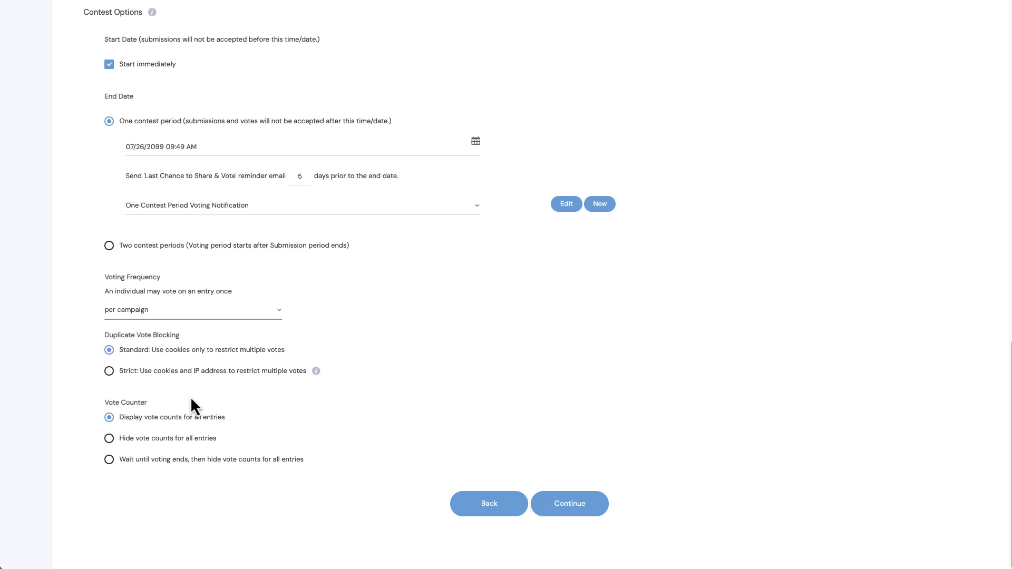
# Set the vote counter to wait until voting ends and then hide counts for all entries, and proceed to the Design stage.
pyautogui.click(109, 438)
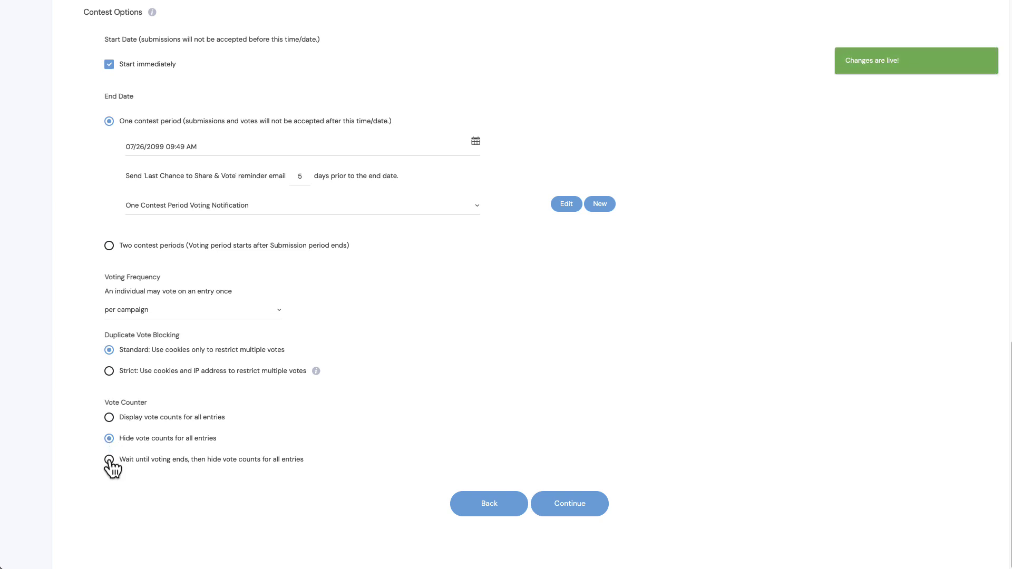
pyautogui.click(110, 460)
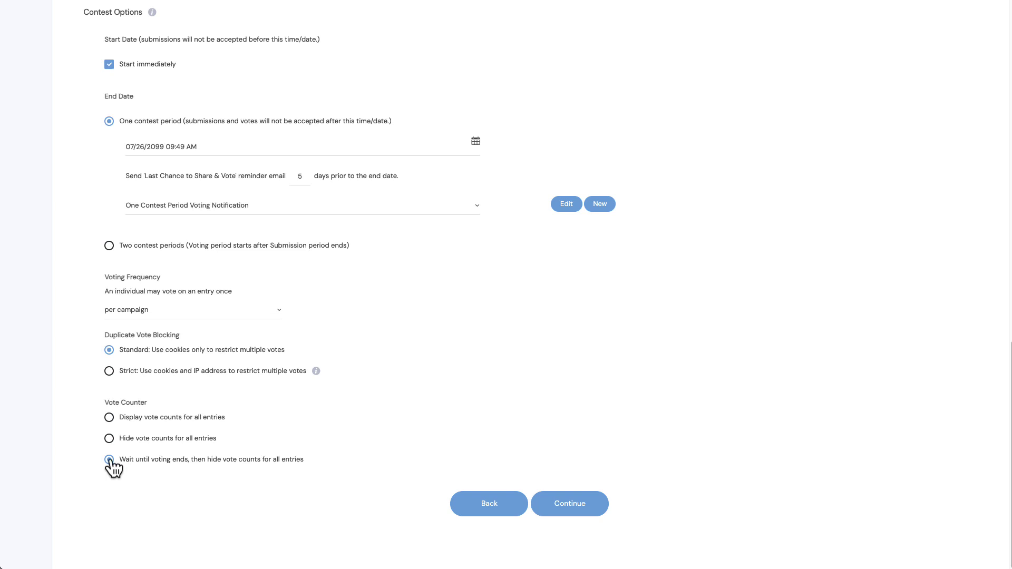
pyautogui.click(566, 505)
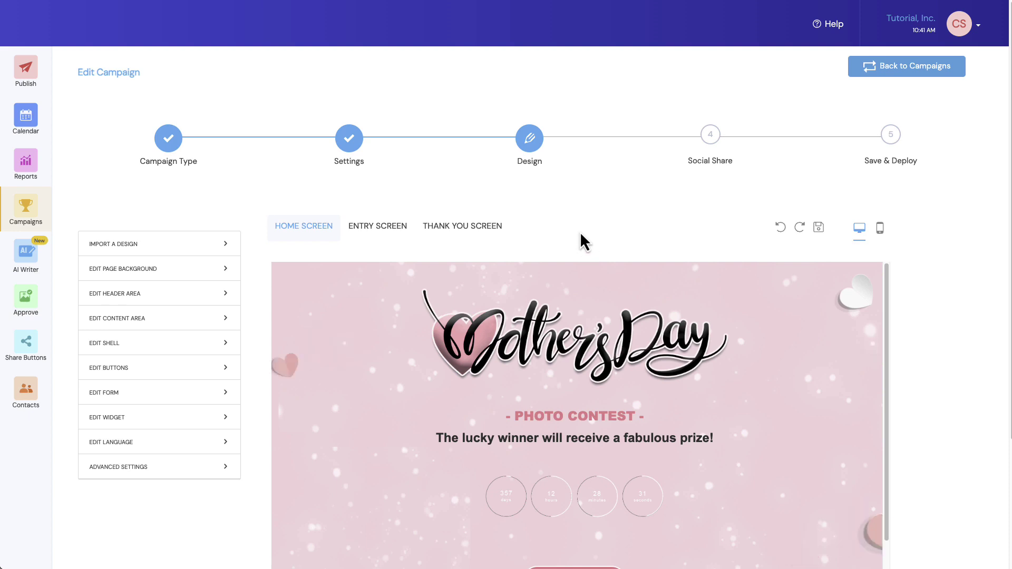
# Examine the editable header on the Home Screen, including the Mother's Day title, the photo contest line and the "fabulous prize" wording.
pyautogui.scroll(-1, 579, 232)
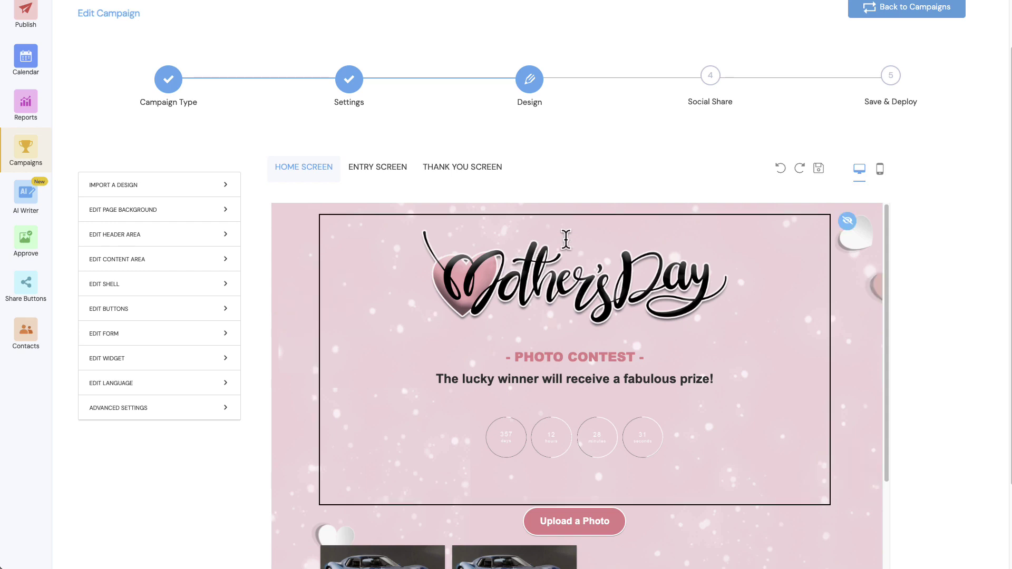
pyautogui.click(754, 293)
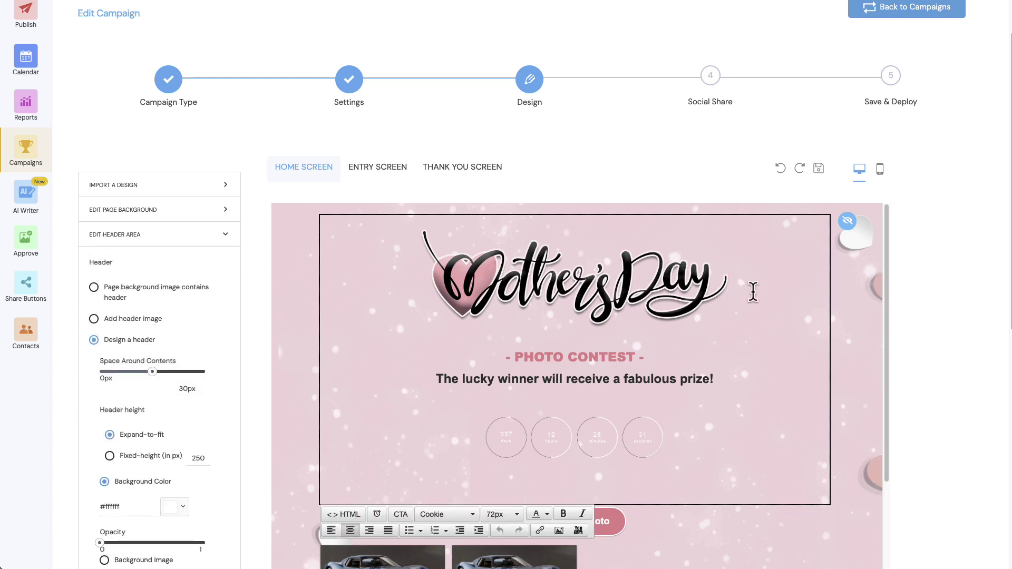
pyautogui.click(658, 355)
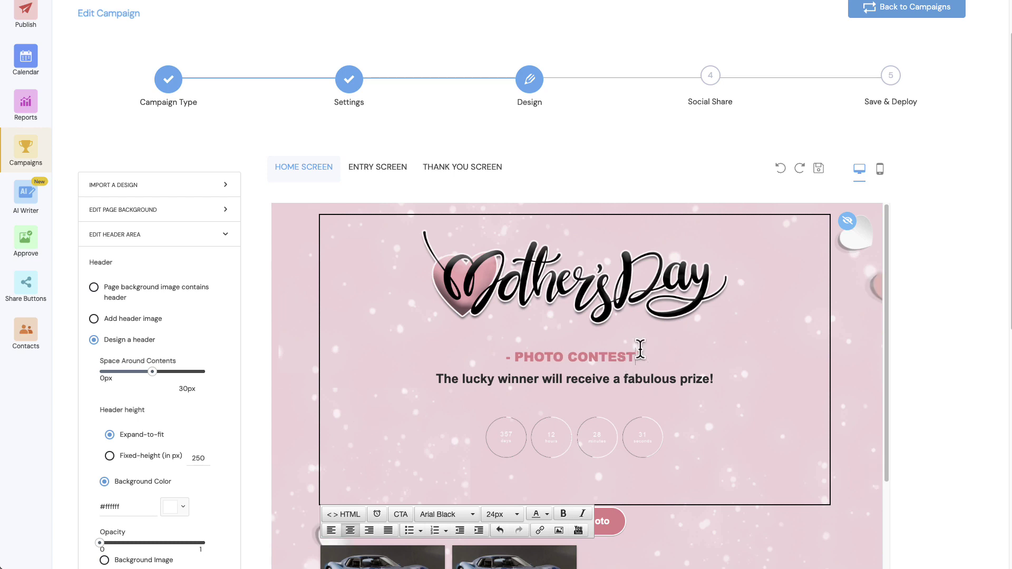
pyautogui.moveTo(624, 380); pyautogui.dragTo(711, 380)
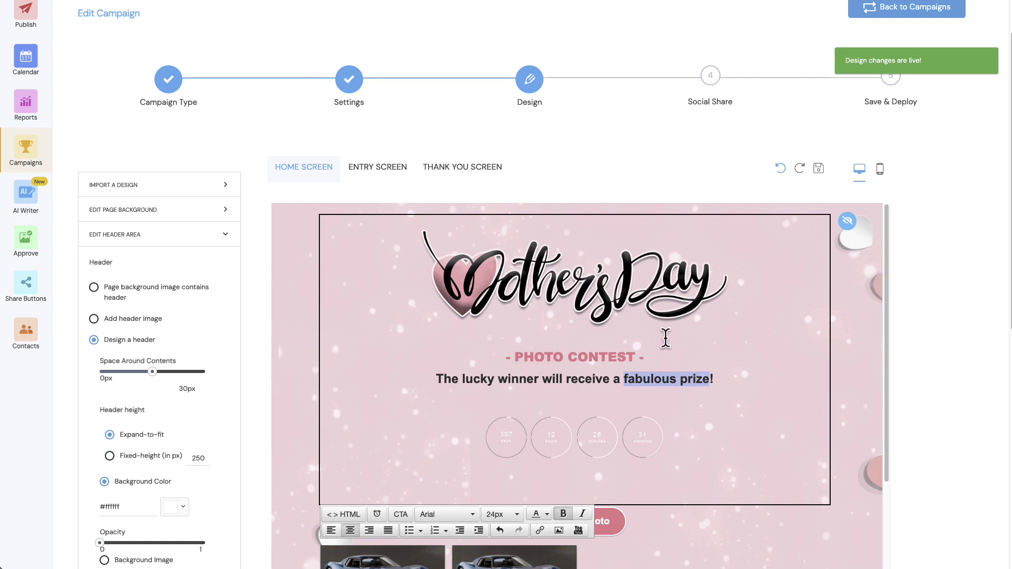
# Review the Entry Screen and Thank You Screen designs, including the editable thank-you text block.
pyautogui.click(384, 168)
pyautogui.click(380, 170)
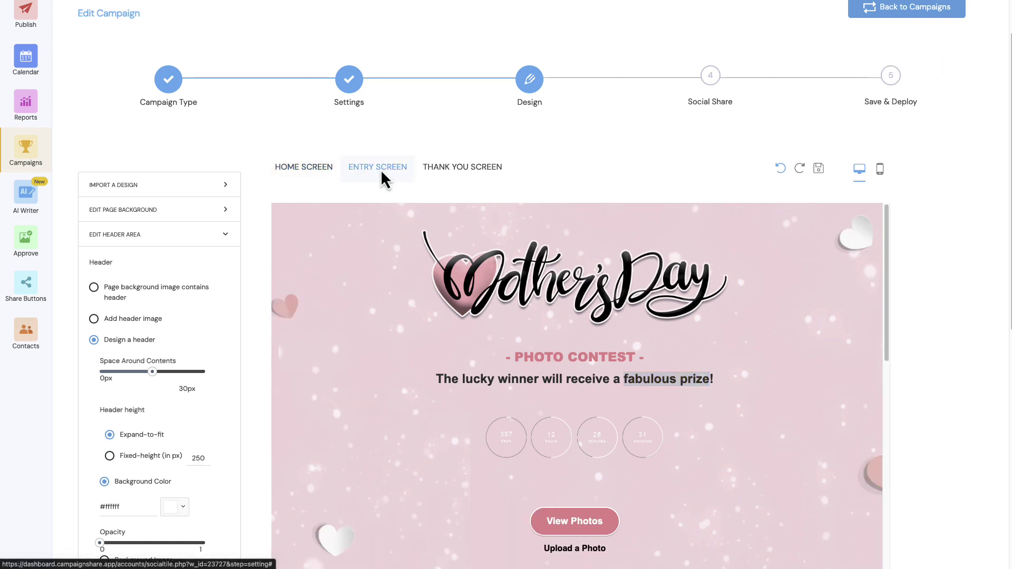
pyautogui.click(468, 168)
pyautogui.scroll(-4, 457, 286)
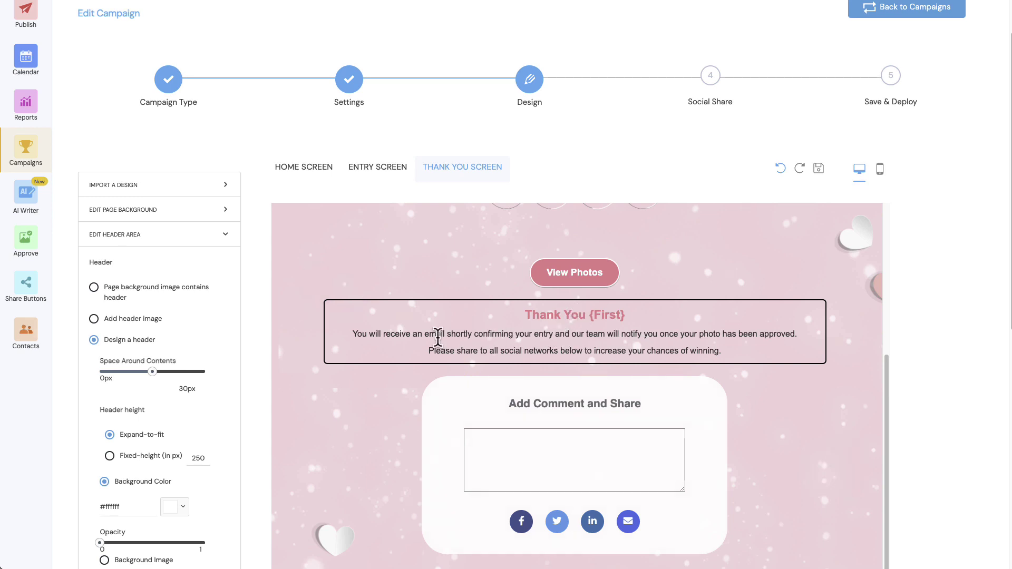
pyautogui.click(588, 333)
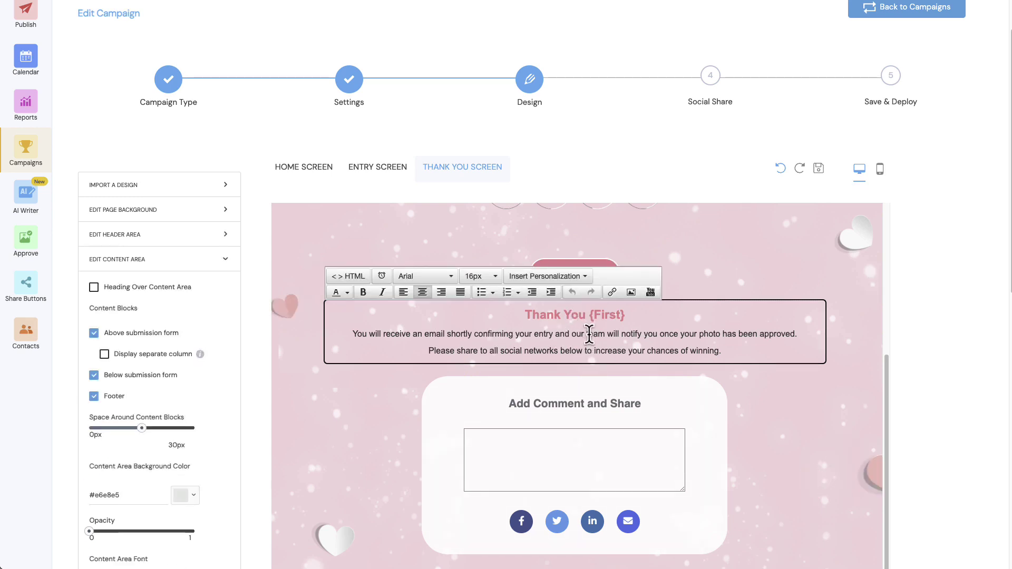
# Go to the Social Share stage, try Website as the link to share, and restore Campaign Microsite.
pyautogui.click(710, 76)
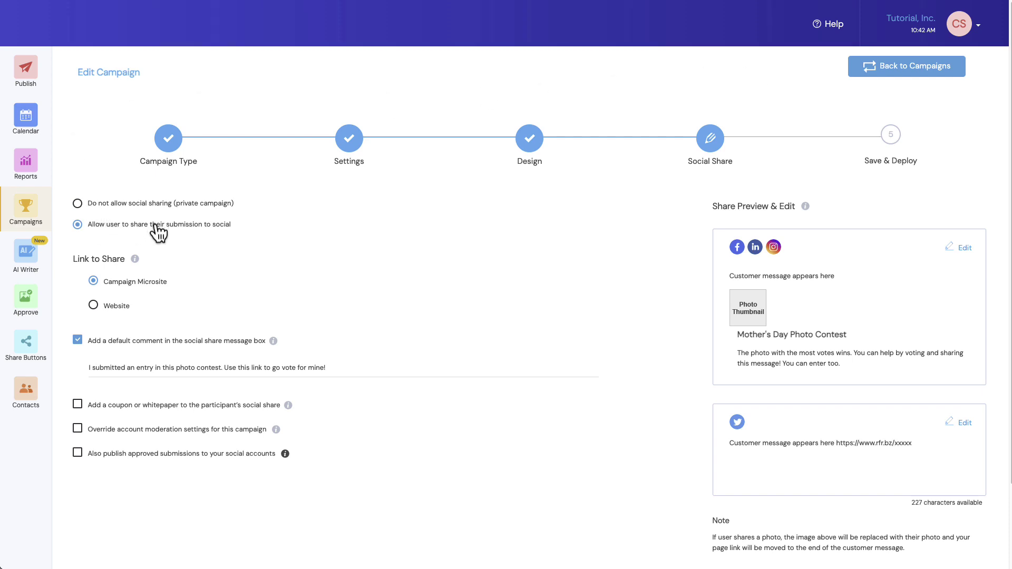
pyautogui.scroll(-1, 155, 228)
pyautogui.scroll(-2, 155, 228)
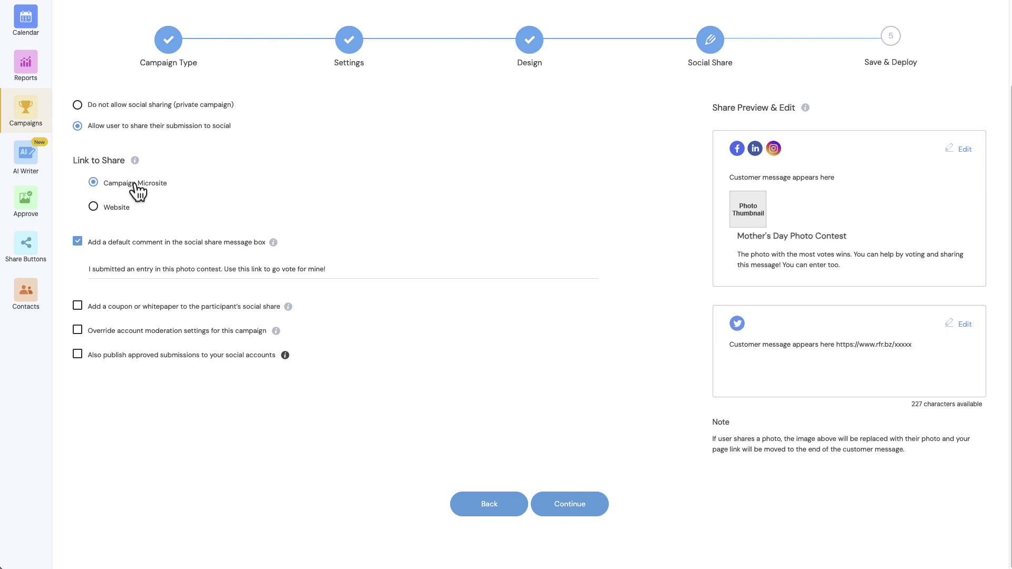
pyautogui.click(94, 209)
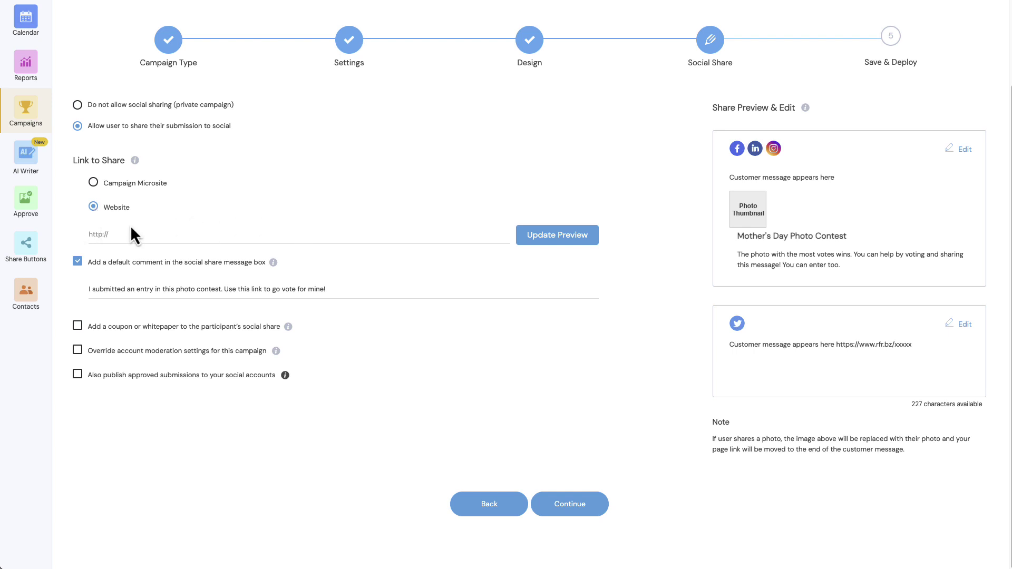
pyautogui.click(94, 182)
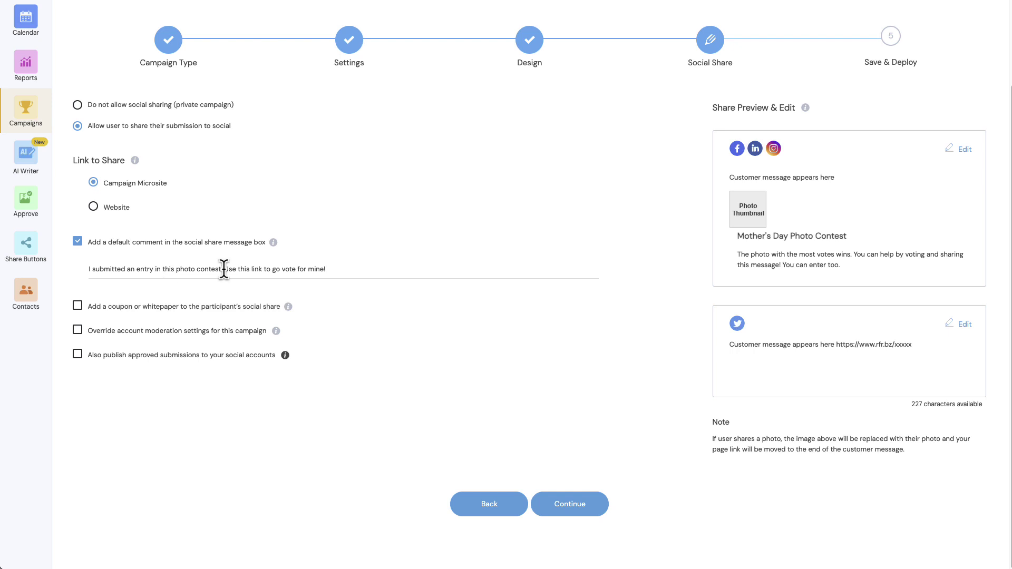
pyautogui.click(324, 270)
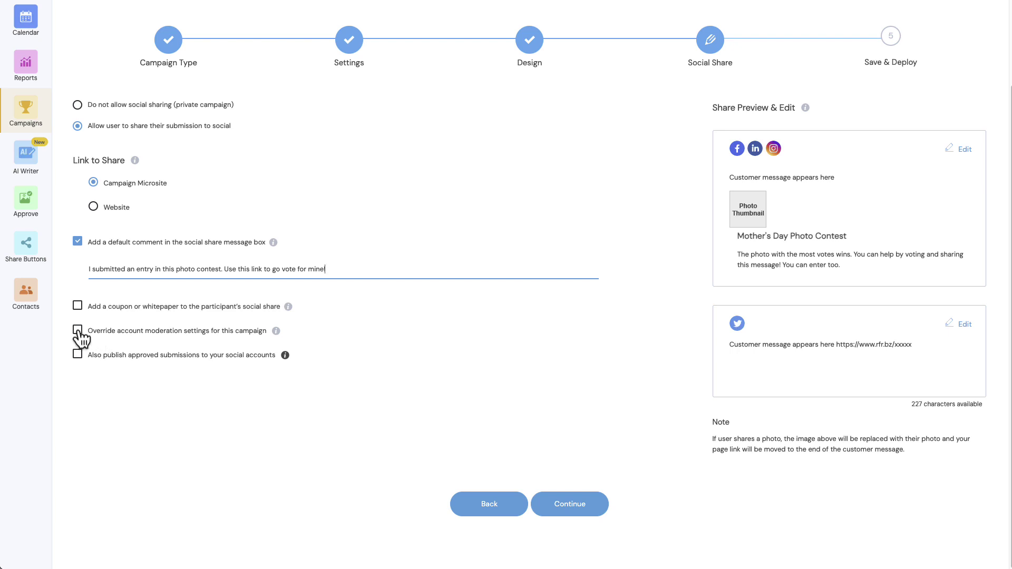
# Enable publishing approved submissions to social accounts and add the RectestGirl, Decade Frames and Because I Care So Much Dude accounts.
pyautogui.click(78, 354)
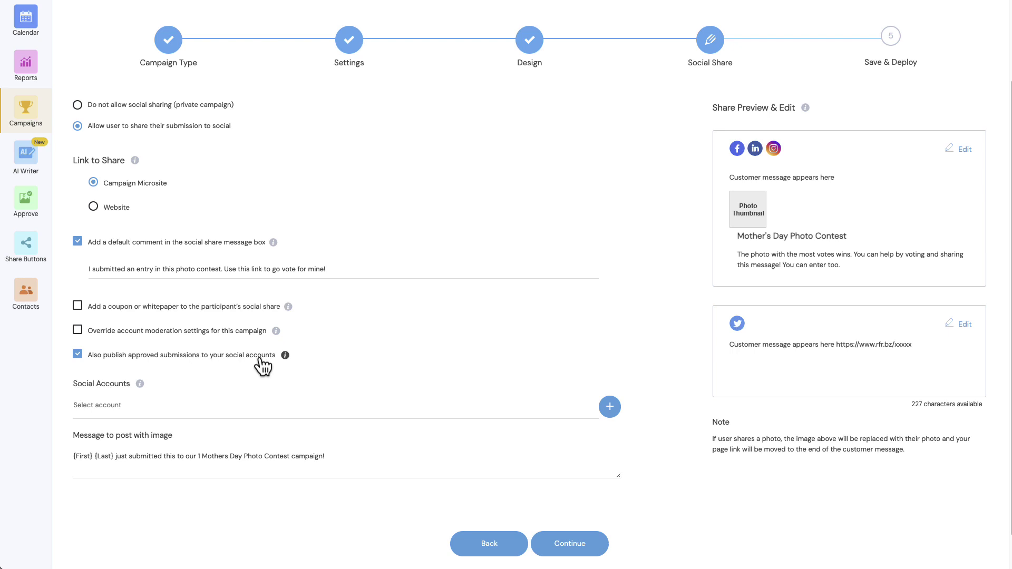
pyautogui.click(120, 405)
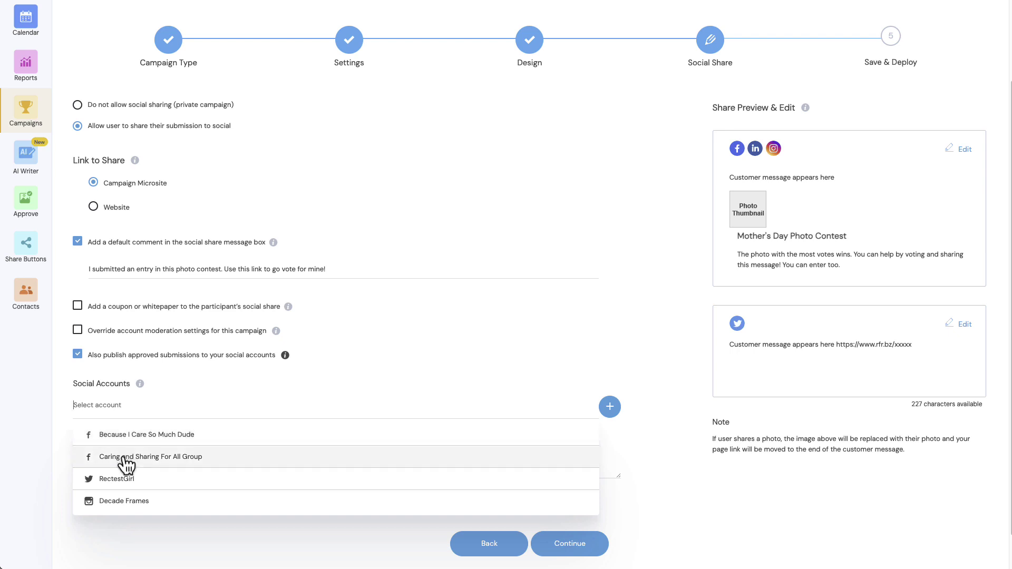
pyautogui.click(119, 479)
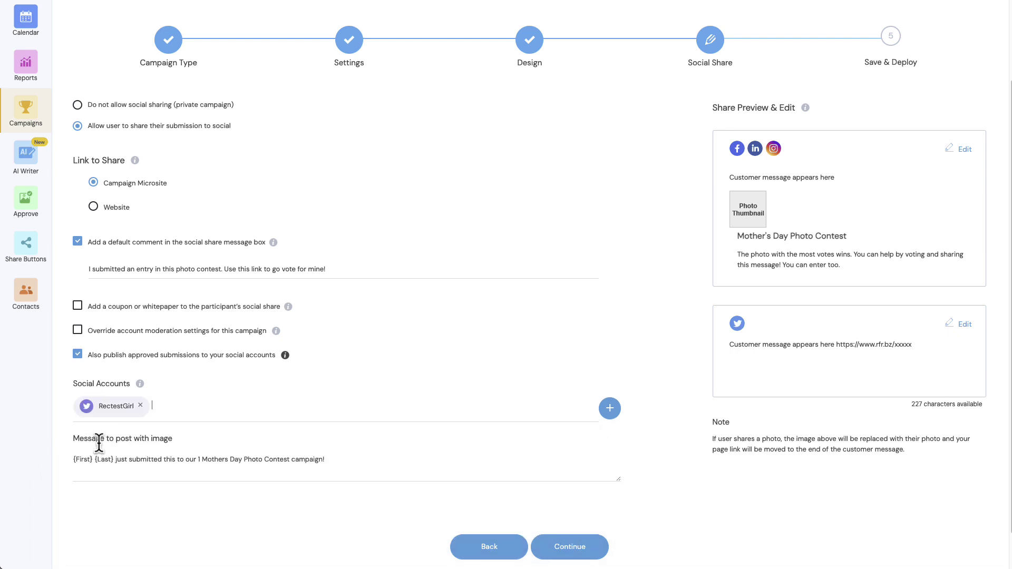
pyautogui.click(196, 411)
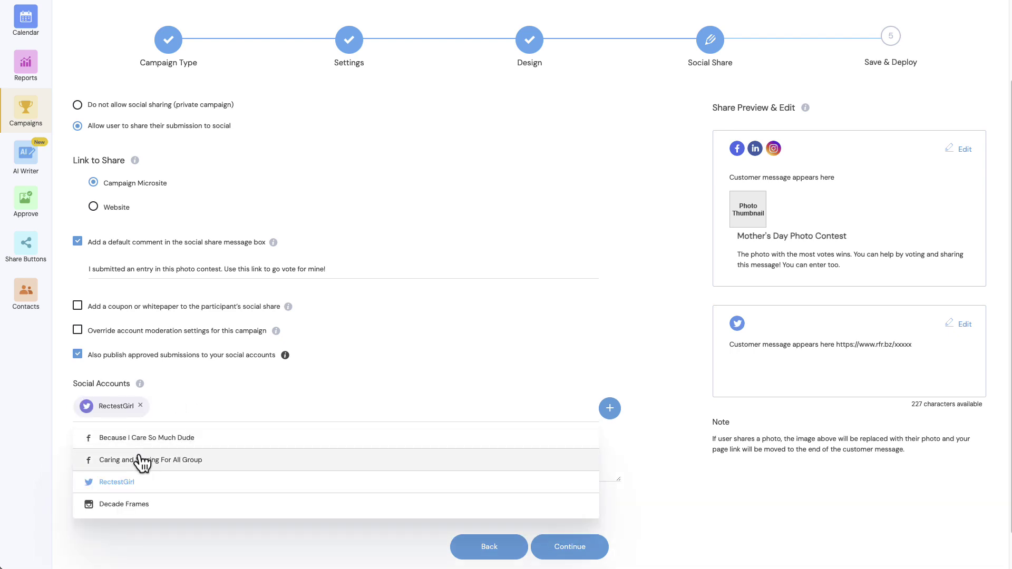
pyautogui.click(114, 505)
pyautogui.click(271, 406)
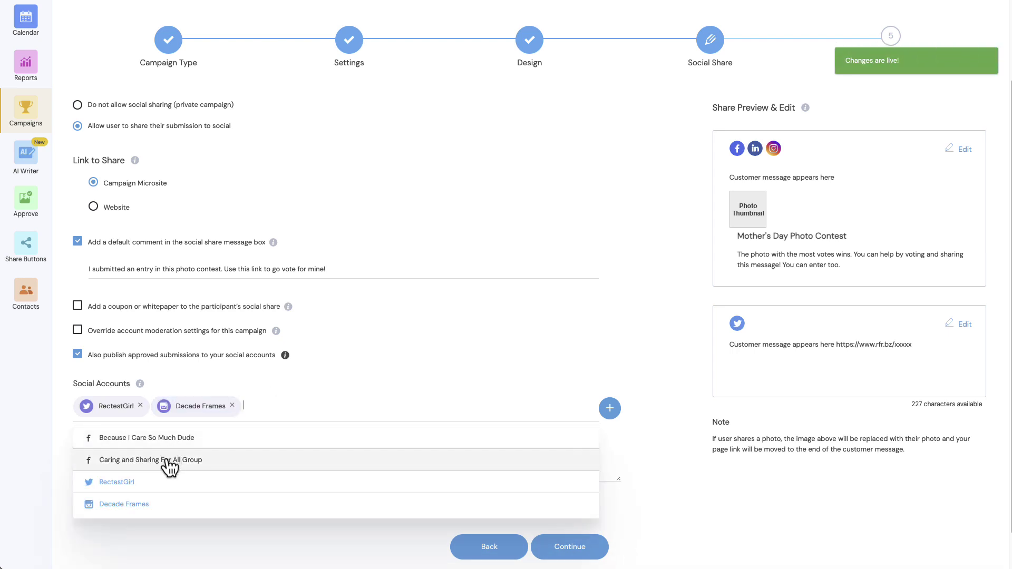
pyautogui.click(174, 439)
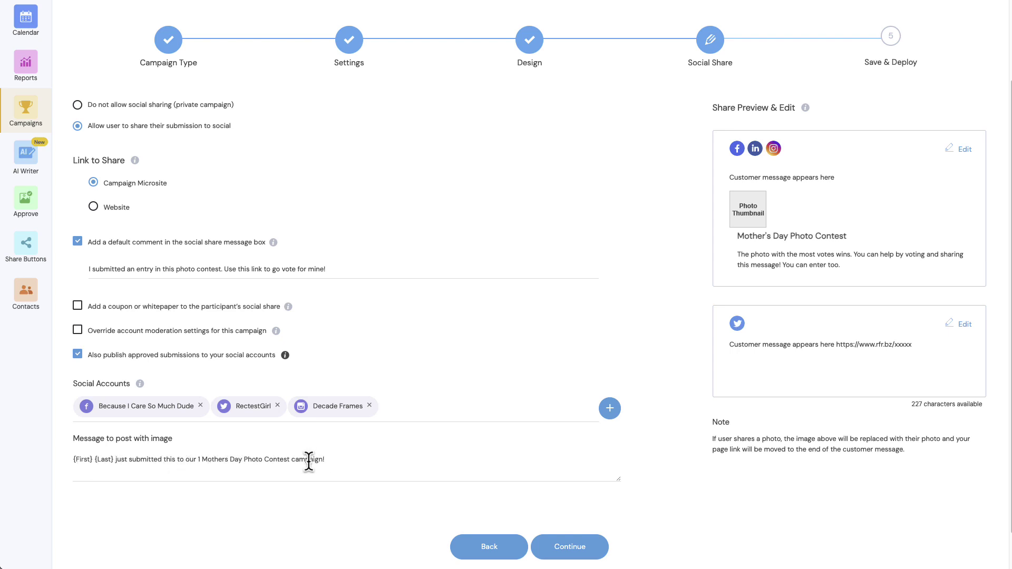
# Remove the {Last} placeholder from the message posted with the image, keeping {First} before "just submitted this".
pyautogui.click(113, 460)
pyautogui.press('BackSpace')
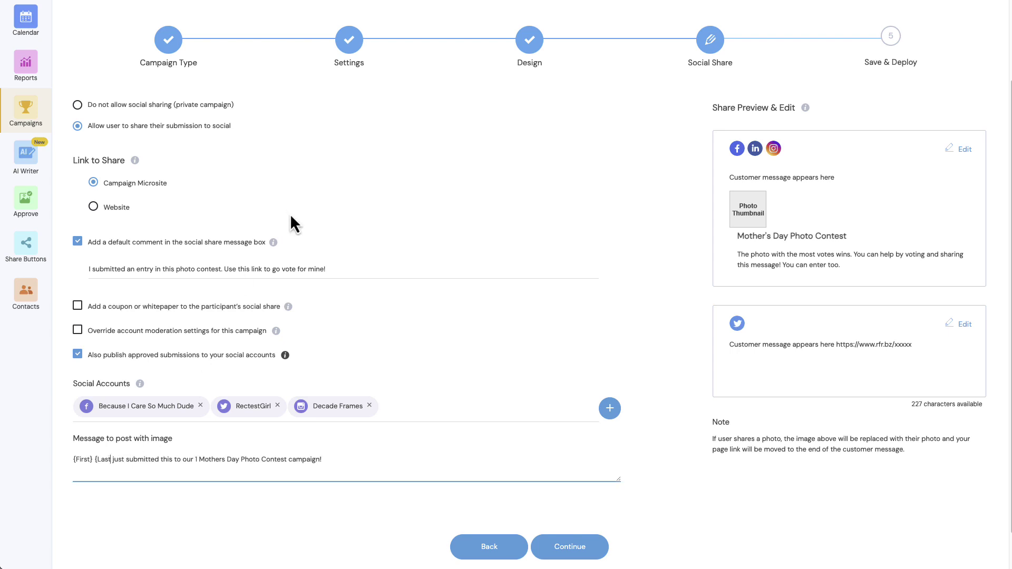
pyautogui.press('BackSpace')
pyautogui.press('BackSpace')
pyautogui.press('BackSpace')
pyautogui.press('BackSpace')
pyautogui.press('BackSpace')
pyautogui.press('BackSpace')
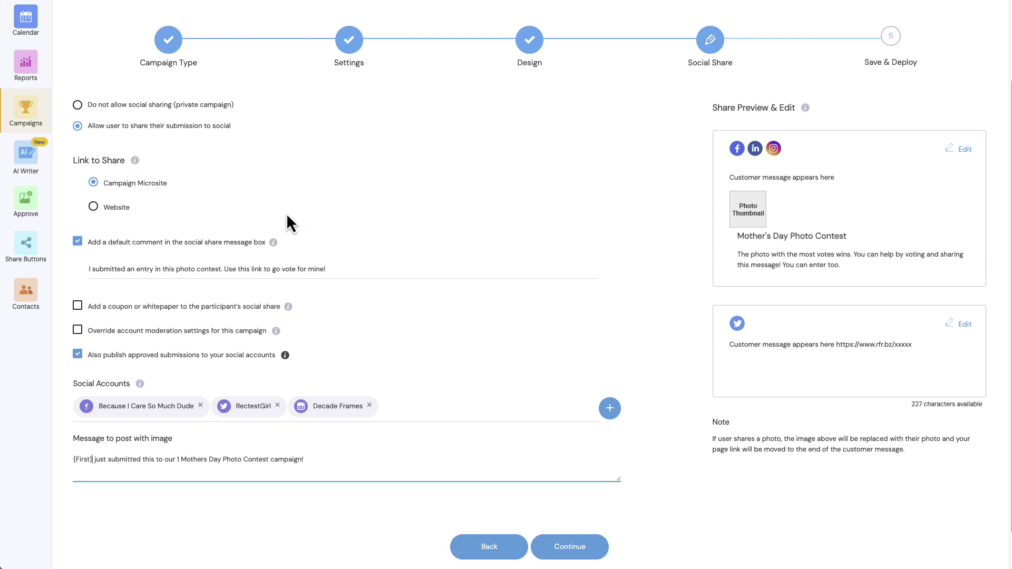
# Proceed to the Save & Deploy stage and copy the campaign's microsite URL.
pyautogui.click(575, 550)
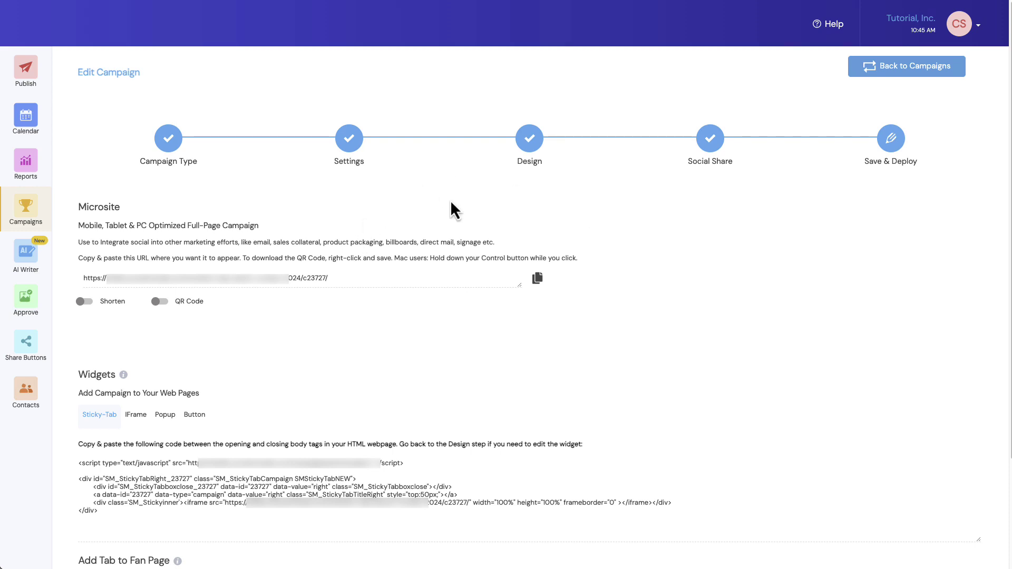
pyautogui.click(539, 279)
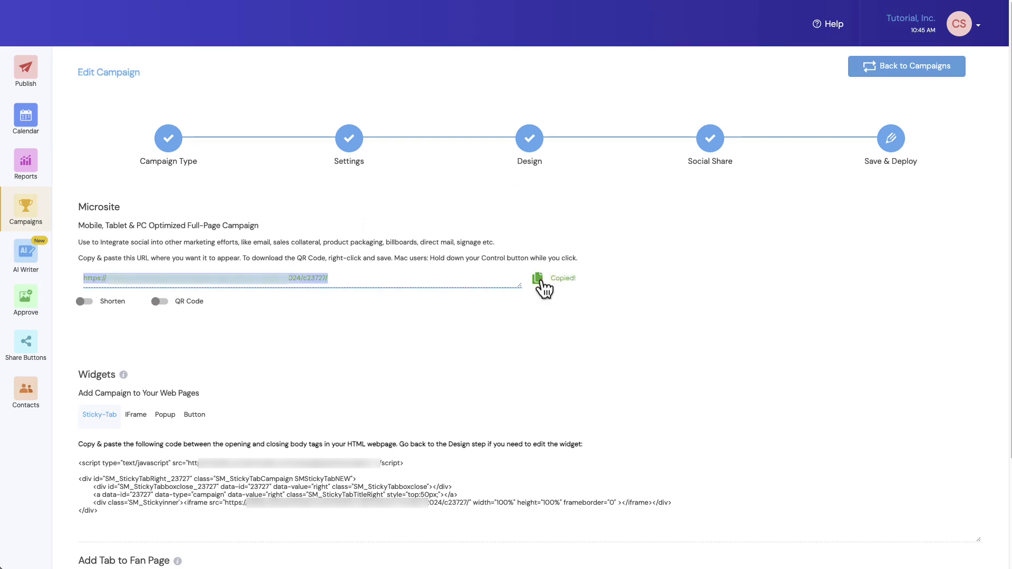